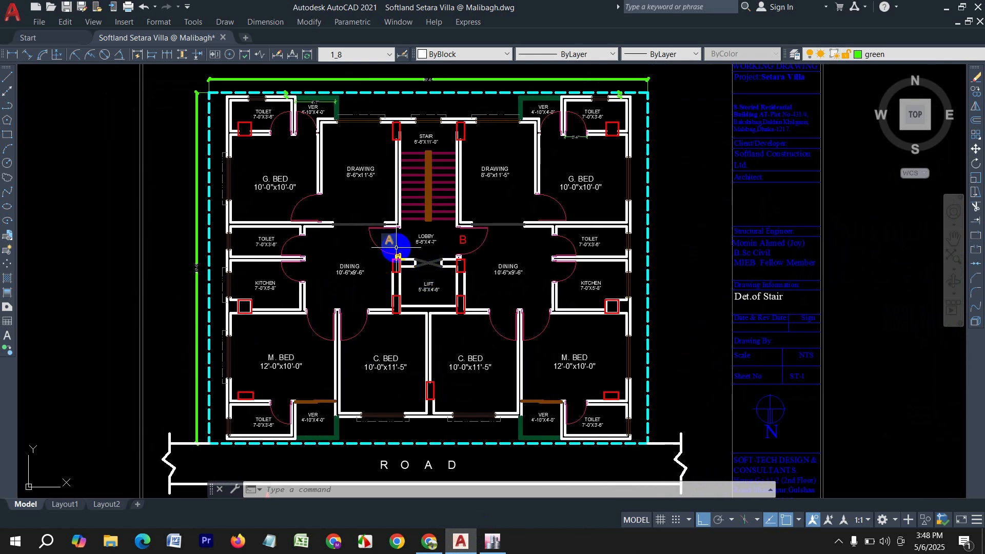
# Step: Examine the room layout of the typical floor plan and the column layout plan in the villa drawing
pyautogui.scroll(5, 380, 256)
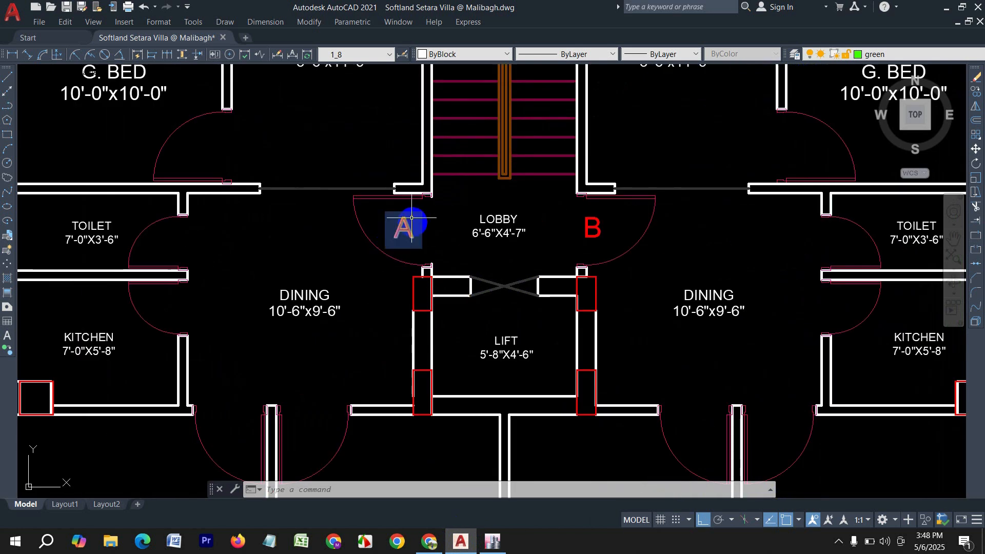
pyautogui.scroll(-3, 359, 238)
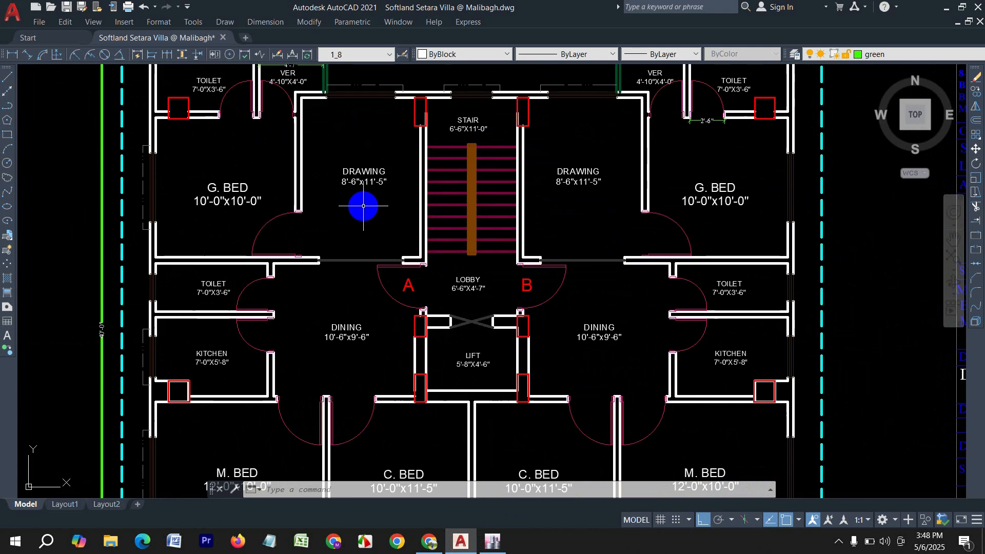
pyautogui.moveTo(235, 198); pyautogui.dragTo(252, 261, button='middle')
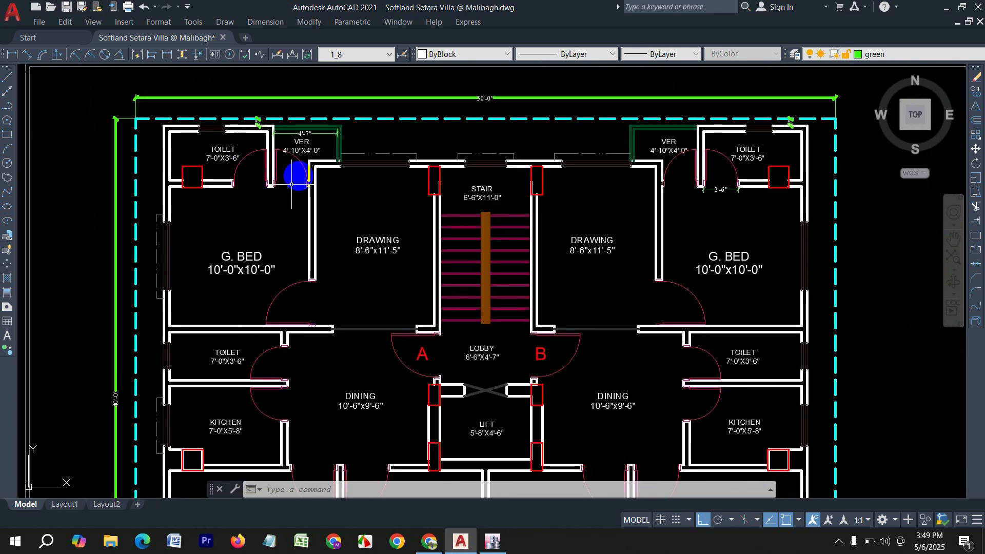
pyautogui.moveTo(283, 384); pyautogui.dragTo(271, 288, button='middle')
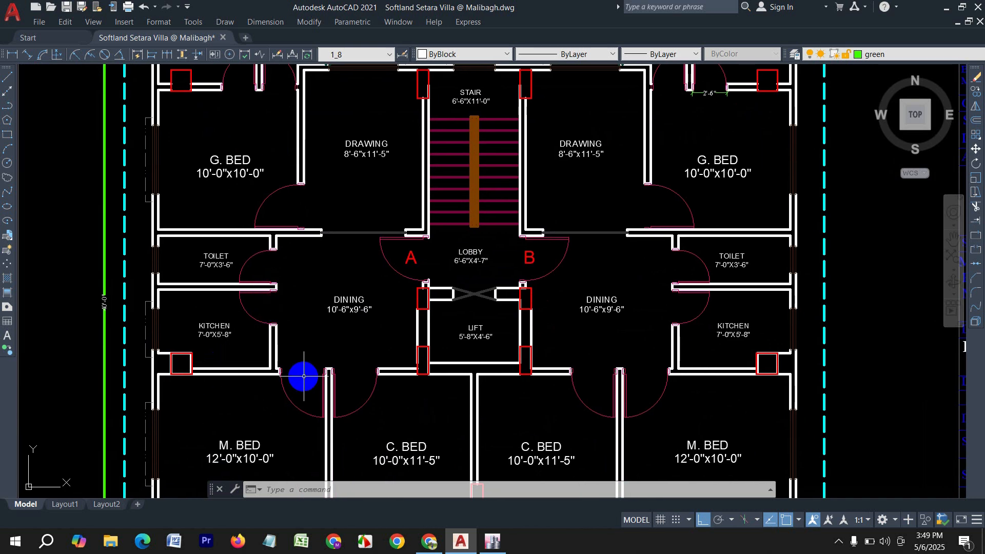
pyautogui.moveTo(304, 374); pyautogui.dragTo(300, 281, button='middle')
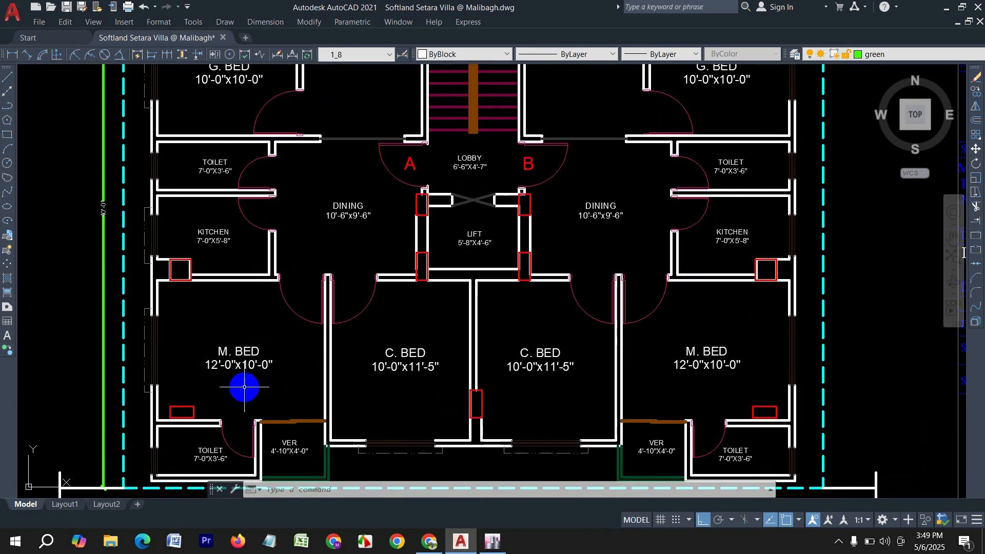
pyautogui.moveTo(244, 387); pyautogui.dragTo(230, 291, button='middle')
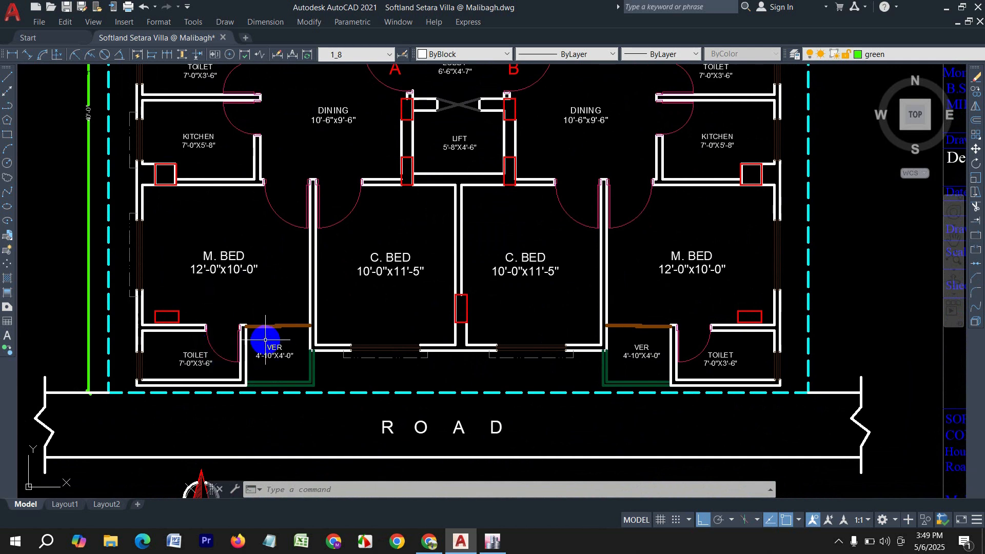
pyautogui.scroll(-3, 266, 340)
pyautogui.moveTo(378, 264); pyautogui.dragTo(365, 354, button='middle')
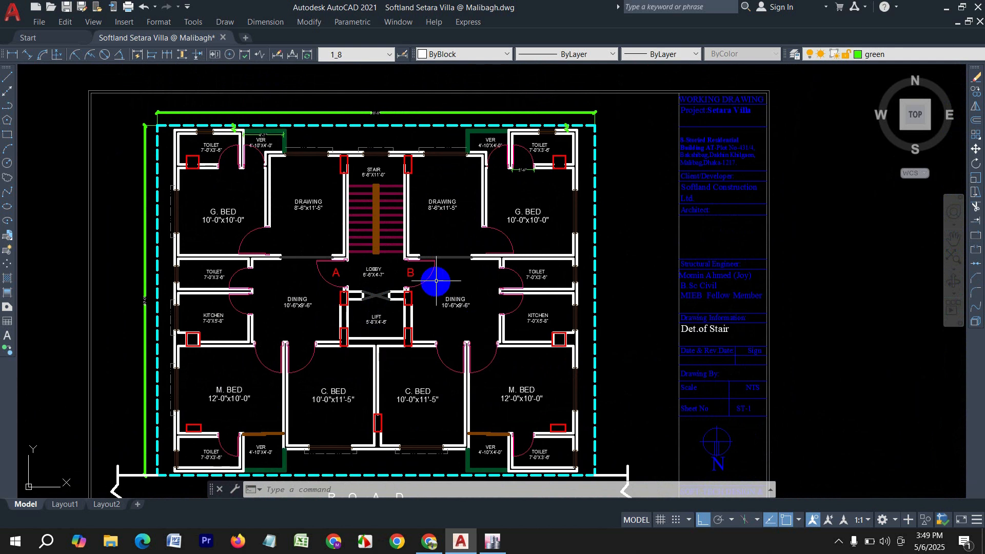
pyautogui.scroll(-2, 428, 284)
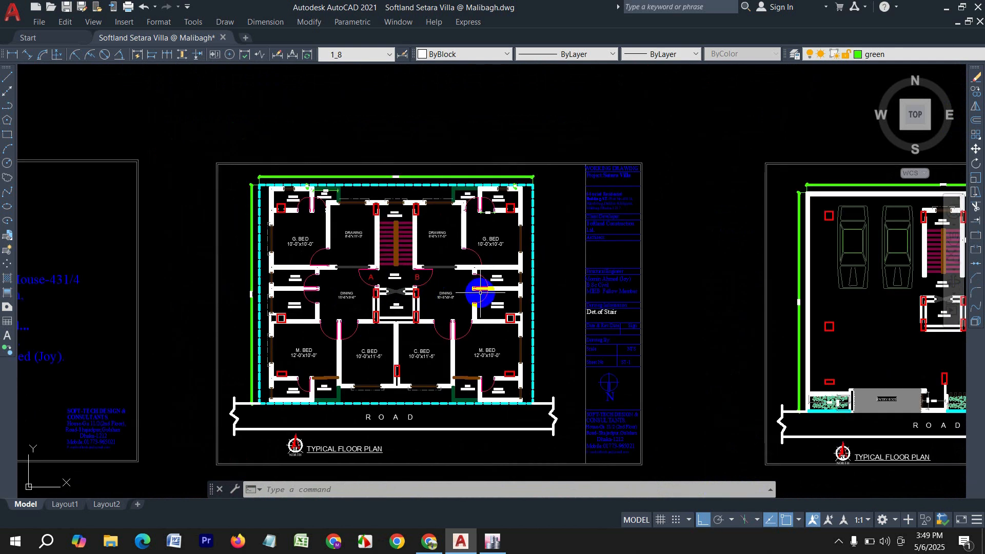
pyautogui.moveTo(480, 286); pyautogui.dragTo(202, 288, button='middle')
pyautogui.scroll(1, 652, 300)
pyautogui.moveTo(652, 300); pyautogui.dragTo(85, 294, button='middle')
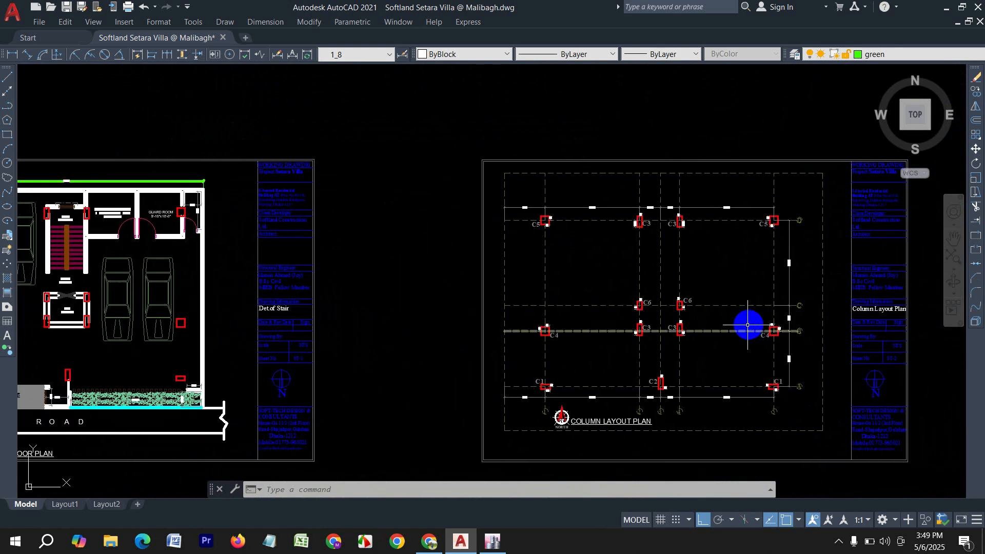
pyautogui.scroll(2, 759, 308)
pyautogui.moveTo(759, 308); pyautogui.dragTo(535, 312, button='middle')
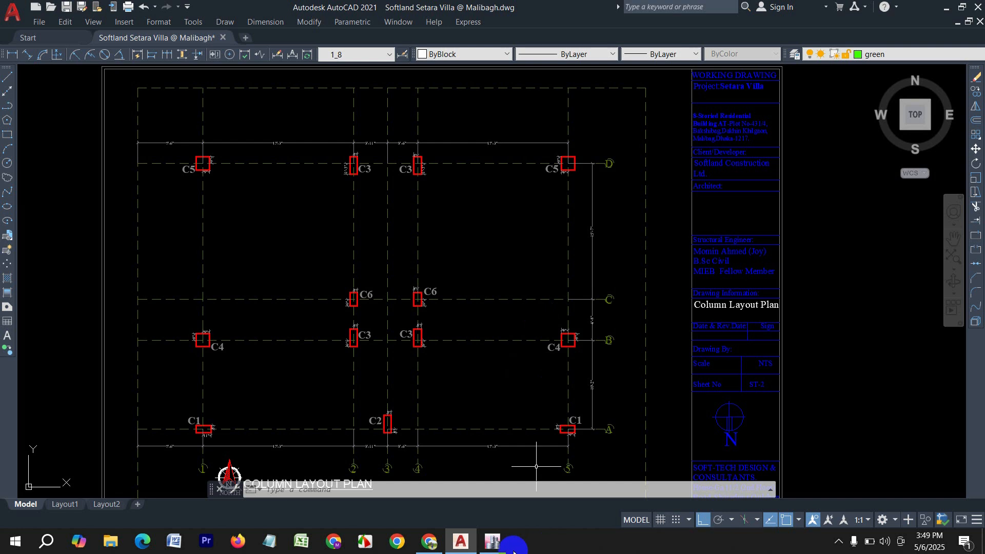
# Step: Switch to ETABS and start a new model initialized with the saved user default settings
pyautogui.click(493, 541)
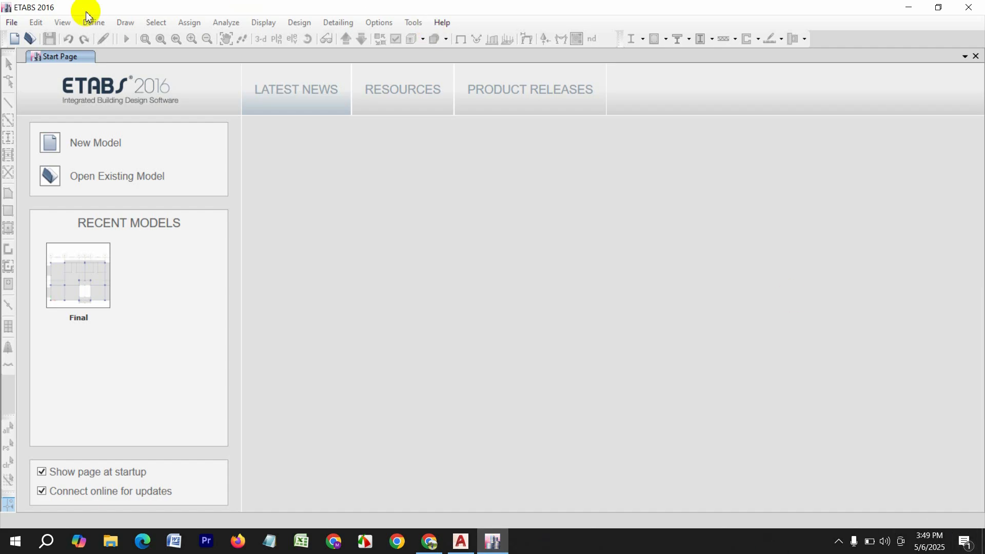
pyautogui.click(13, 23)
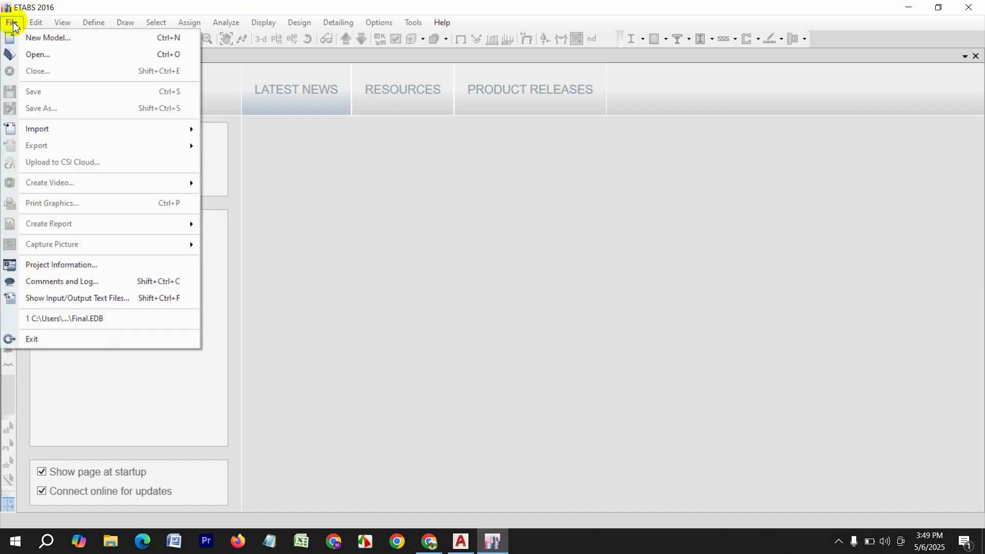
pyautogui.click(52, 43)
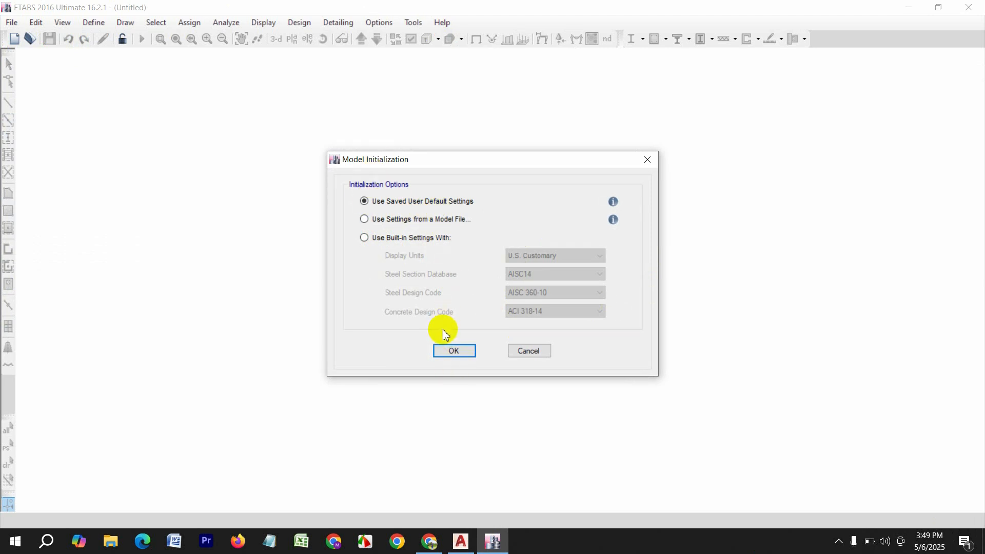
pyautogui.click(451, 352)
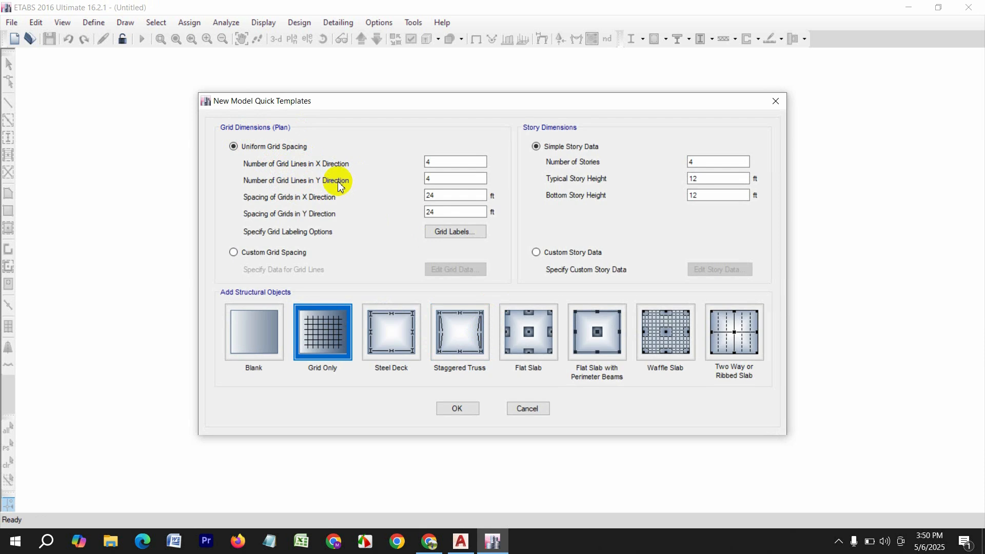
# Step: Switch to AutoCAD and examine the numbered and lettered grid lines of the column layout plan
pyautogui.click(461, 542)
pyautogui.scroll(-1, 425, 311)
pyautogui.scroll(2, 233, 405)
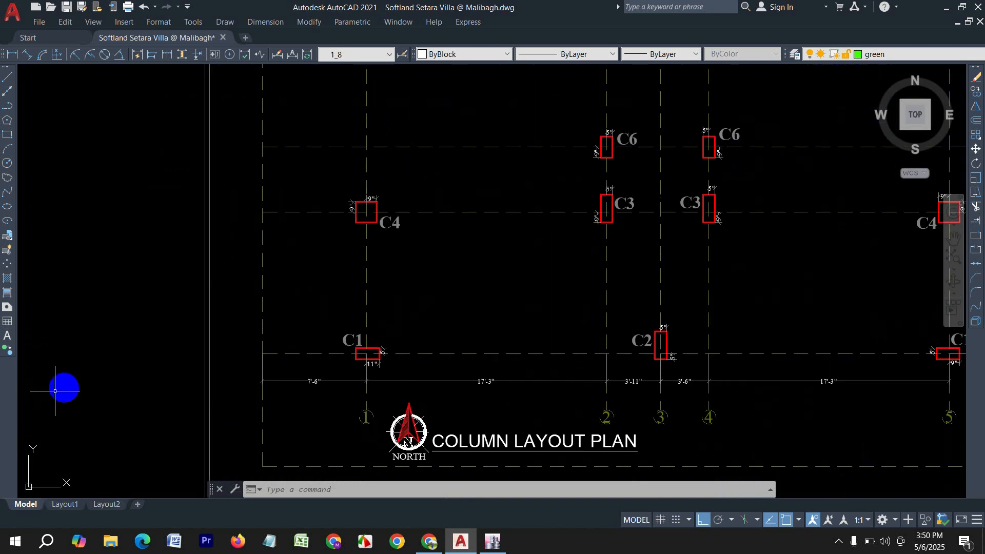
pyautogui.scroll(-3, 143, 363)
pyautogui.scroll(2, 287, 372)
pyautogui.moveTo(269, 365); pyautogui.dragTo(303, 398, button='middle')
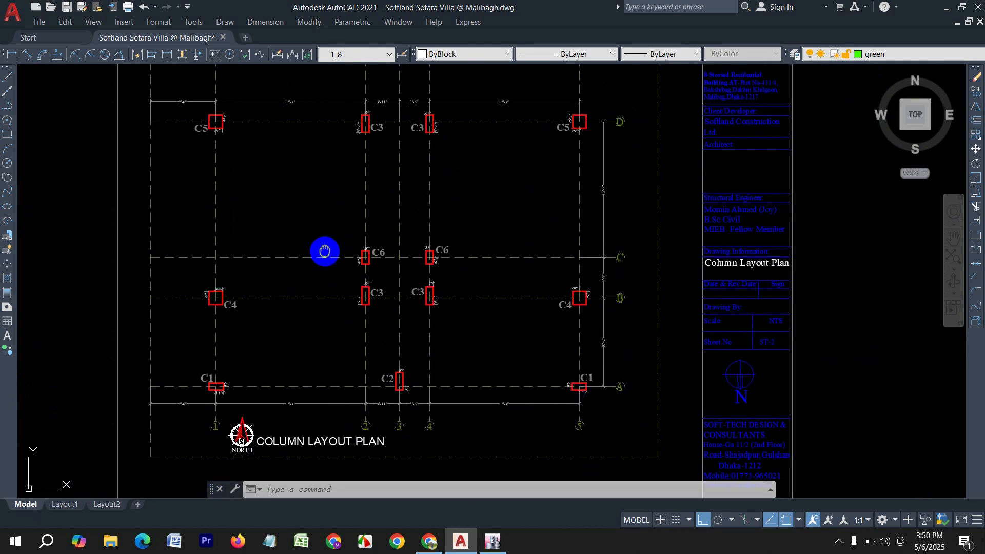
pyautogui.moveTo(325, 253)
pyautogui.mouseDown(button='middle')
pyautogui.moveTo(336, 345)
pyautogui.moveTo(318, 383)
pyautogui.mouseUp(button='middle')
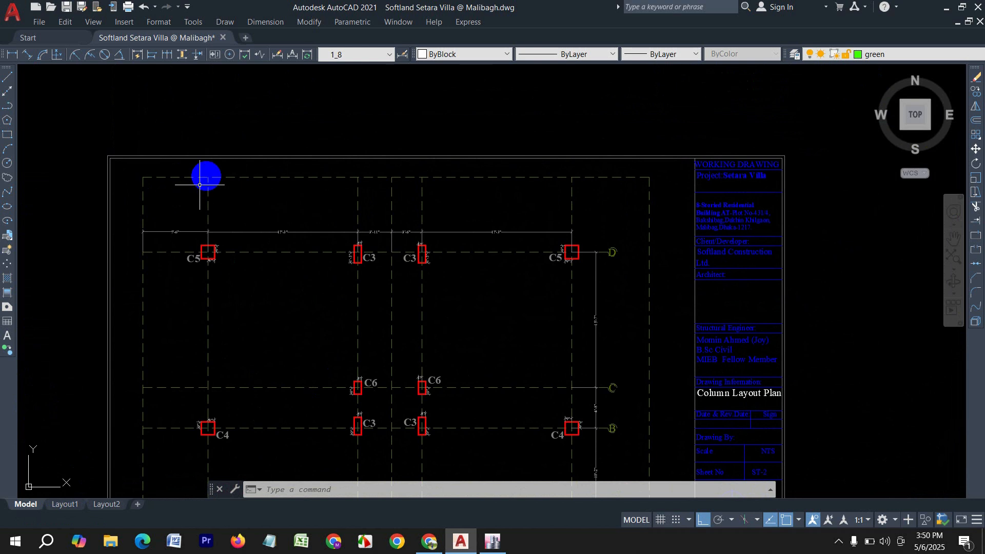
pyautogui.scroll(-5, 282, 318)
pyautogui.scroll(6, 209, 297)
pyautogui.moveTo(209, 297); pyautogui.dragTo(266, 346, button='middle')
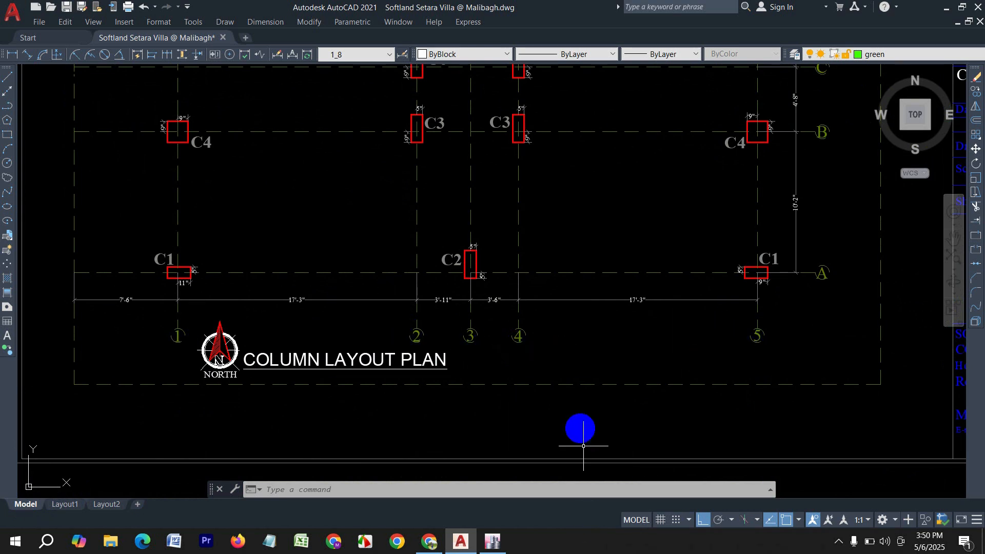
# Step: Return to ETABS and set the number of grid lines in the X direction to 5
pyautogui.click(492, 543)
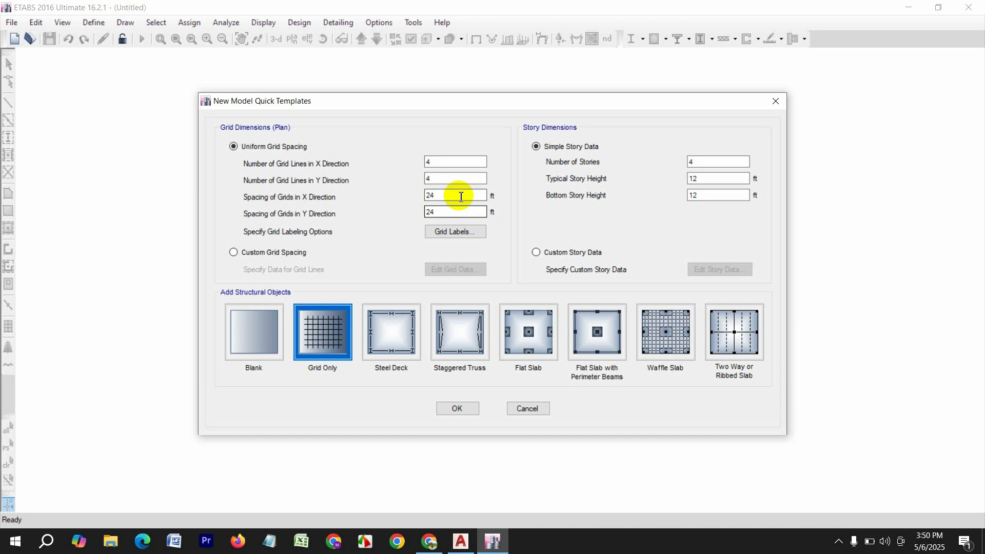
pyautogui.click(453, 162)
pyautogui.moveTo(453, 162); pyautogui.dragTo(390, 162)
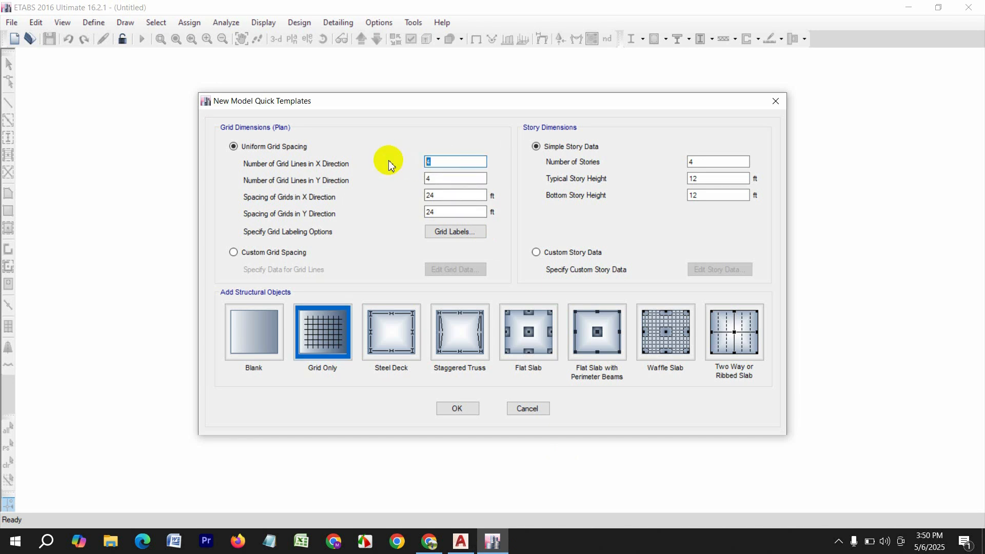
pyautogui.write('5')
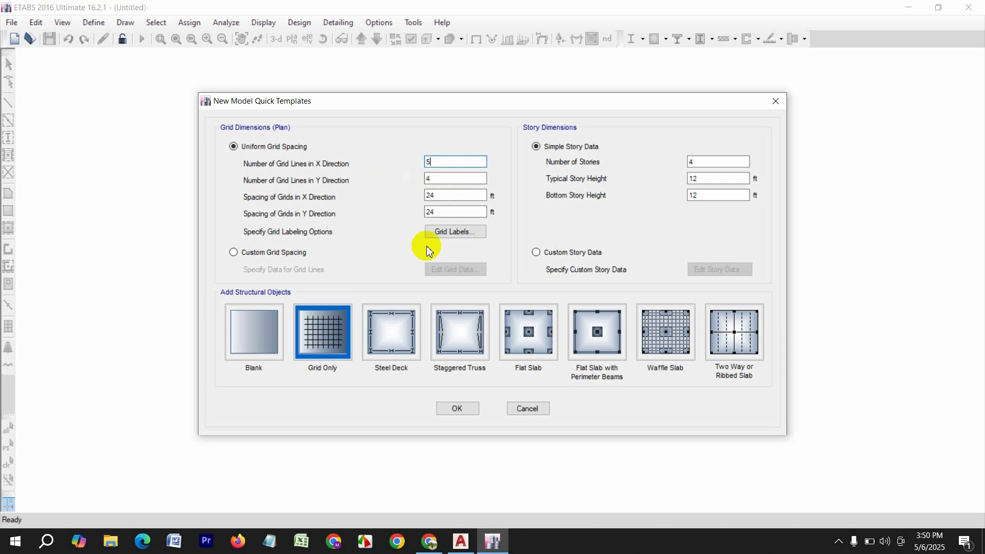
# Step: Check the lettered grid lines in the AutoCAD column layout plan against the number of Y-direction grid lines in ETABS
pyautogui.click(460, 542)
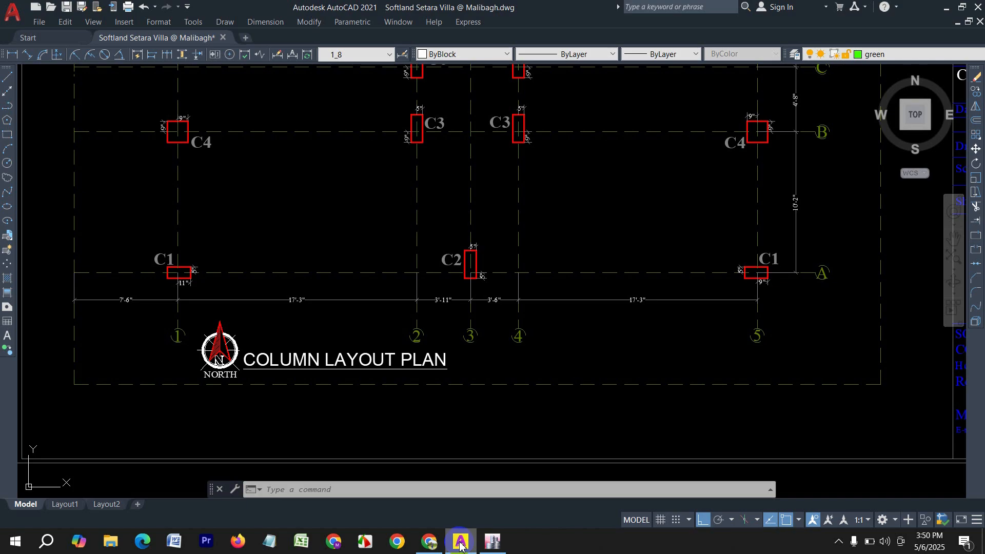
pyautogui.moveTo(646, 236); pyautogui.dragTo(608, 322, button='middle')
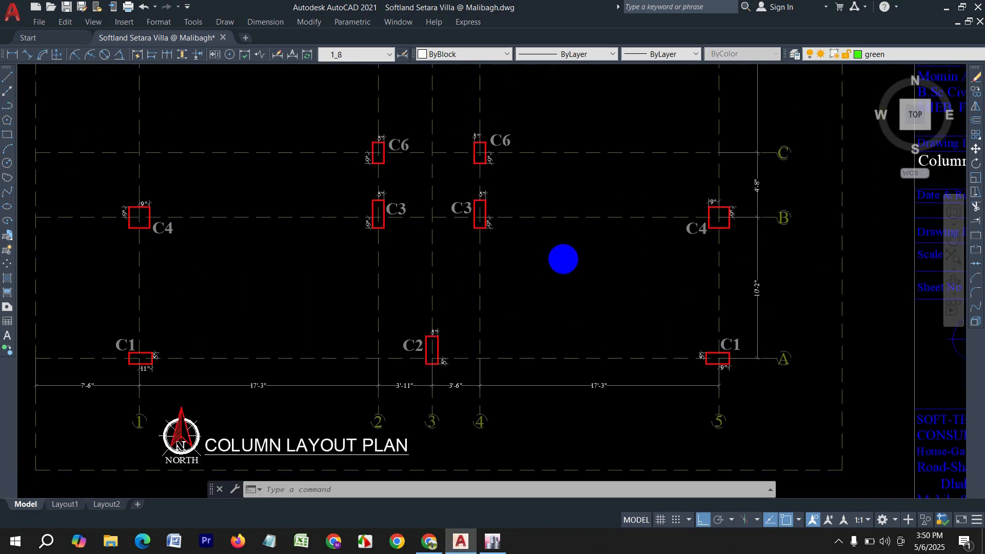
pyautogui.scroll(-3, 563, 257)
pyautogui.moveTo(595, 204)
pyautogui.mouseDown(button='middle')
pyautogui.moveTo(590, 266)
pyautogui.moveTo(597, 274)
pyautogui.mouseUp(button='middle')
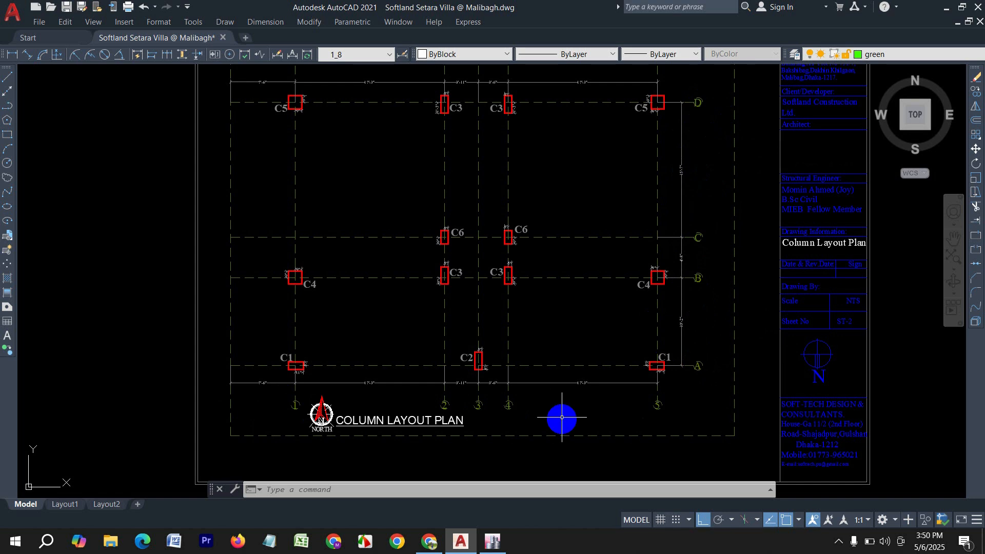
pyautogui.click(495, 542)
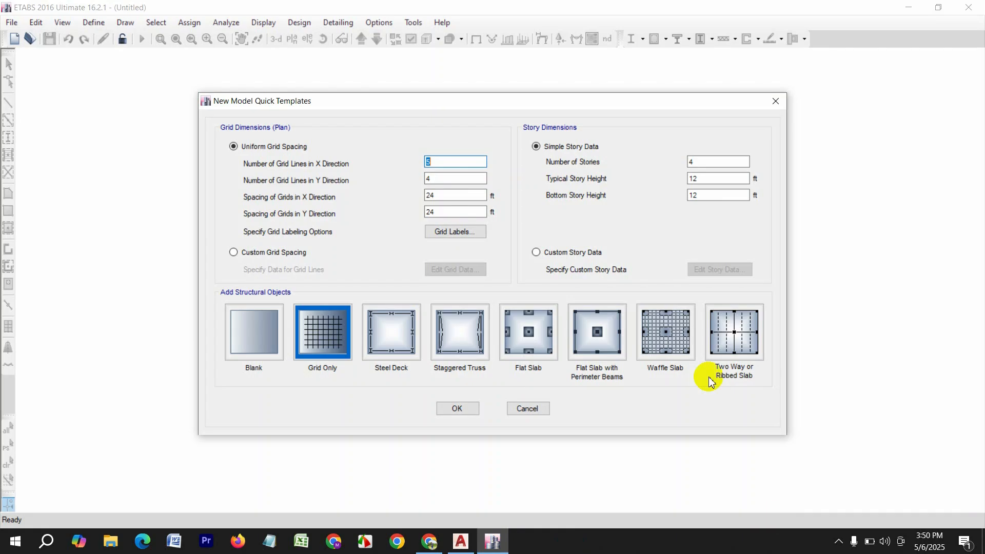
pyautogui.click(456, 181)
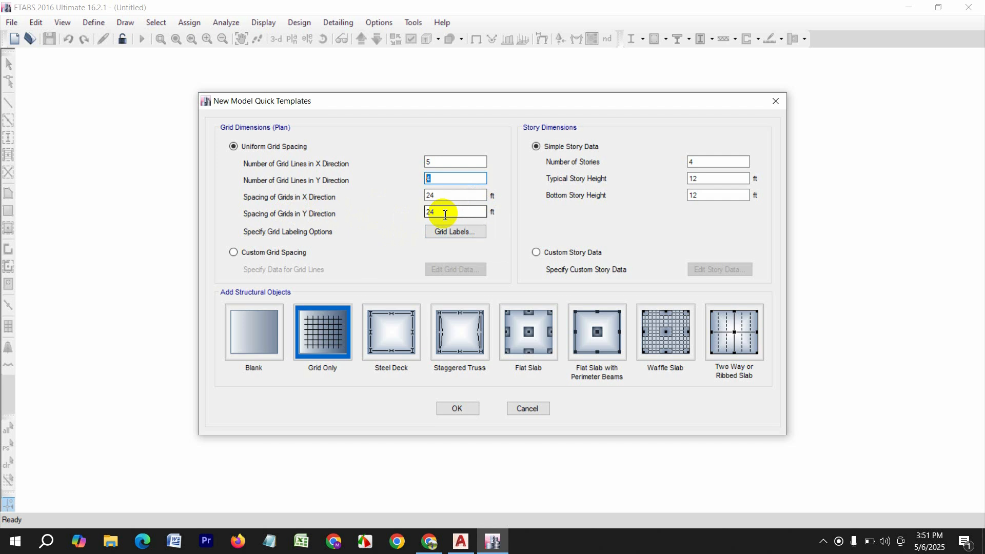
# Step: Choose custom grid spacing for the new model and display its grid data as spacing
pyautogui.click(234, 253)
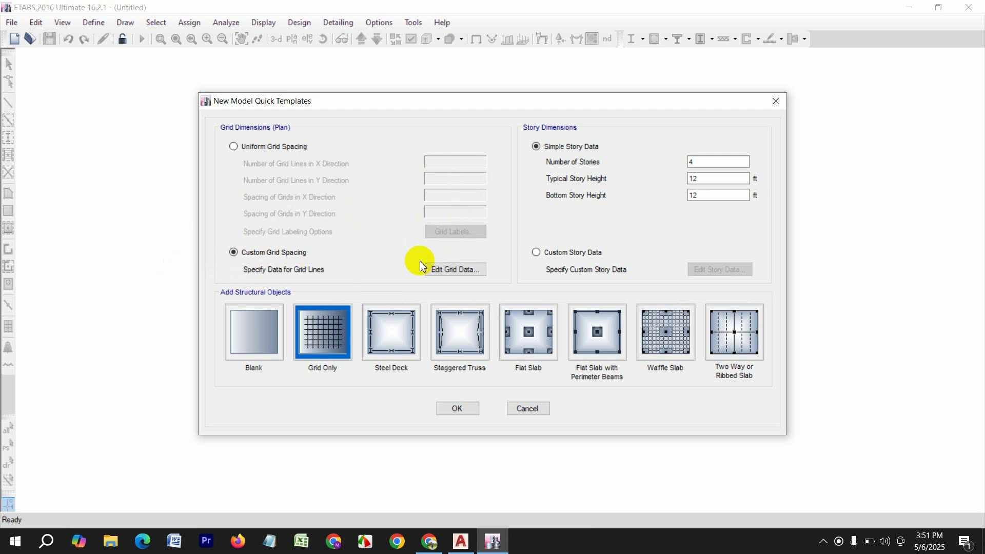
pyautogui.click(450, 275)
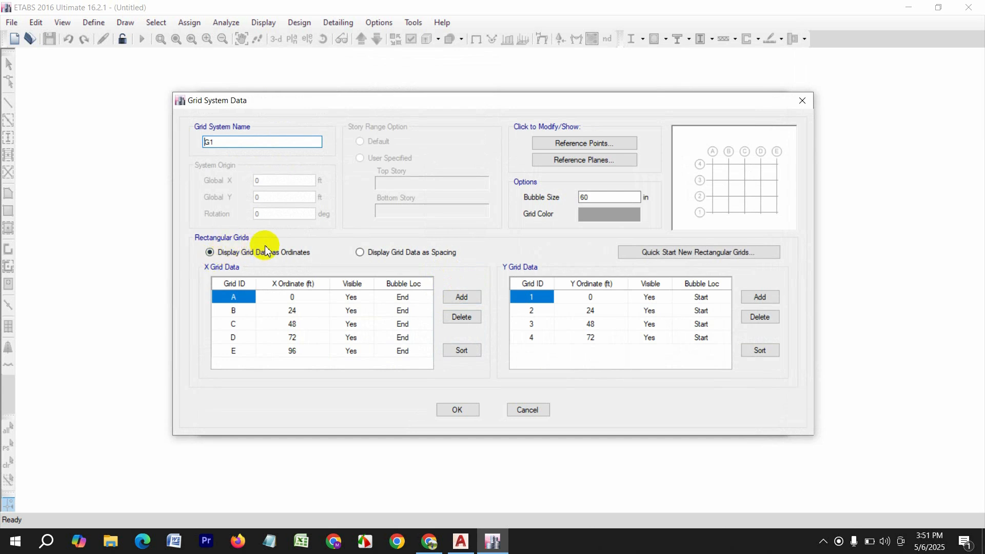
pyautogui.click(359, 252)
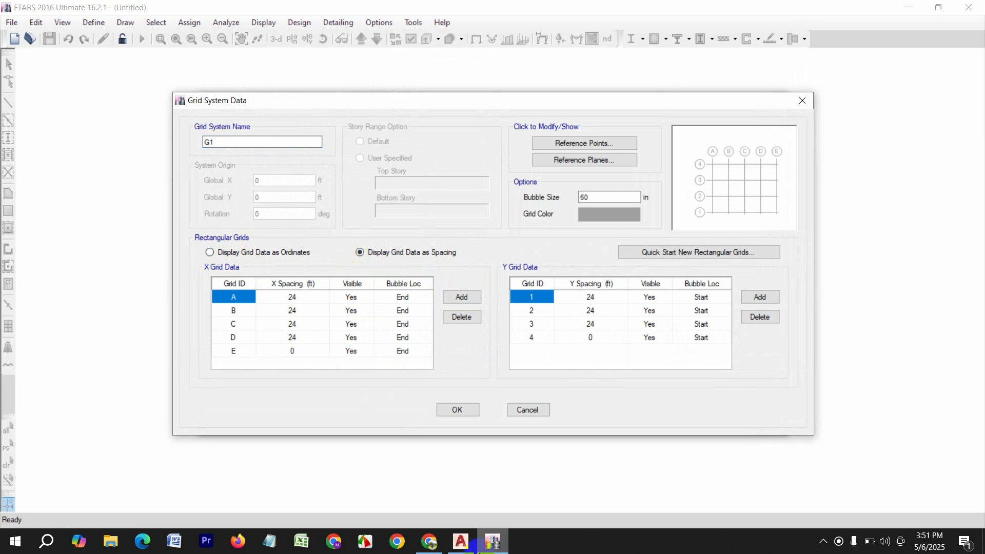
# Step: Read the distances between the numbered grid lines in the AutoCAD column layout plan and compare them with the ETABS X grid data
pyautogui.click(460, 542)
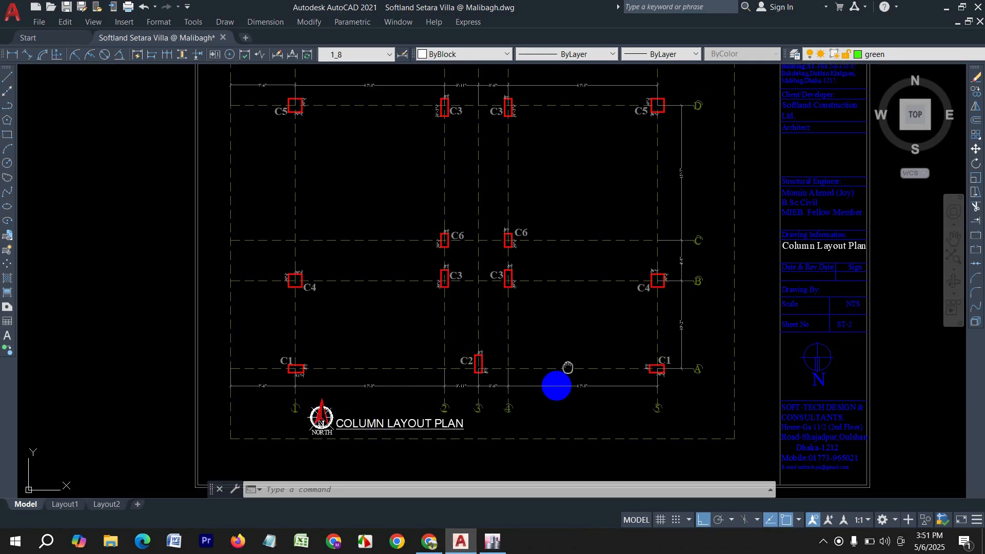
pyautogui.moveTo(567, 367)
pyautogui.mouseDown(button='middle')
pyautogui.moveTo(406, 450)
pyautogui.moveTo(456, 393)
pyautogui.moveTo(499, 376)
pyautogui.mouseUp(button='middle')
pyautogui.scroll(5, 211, 408)
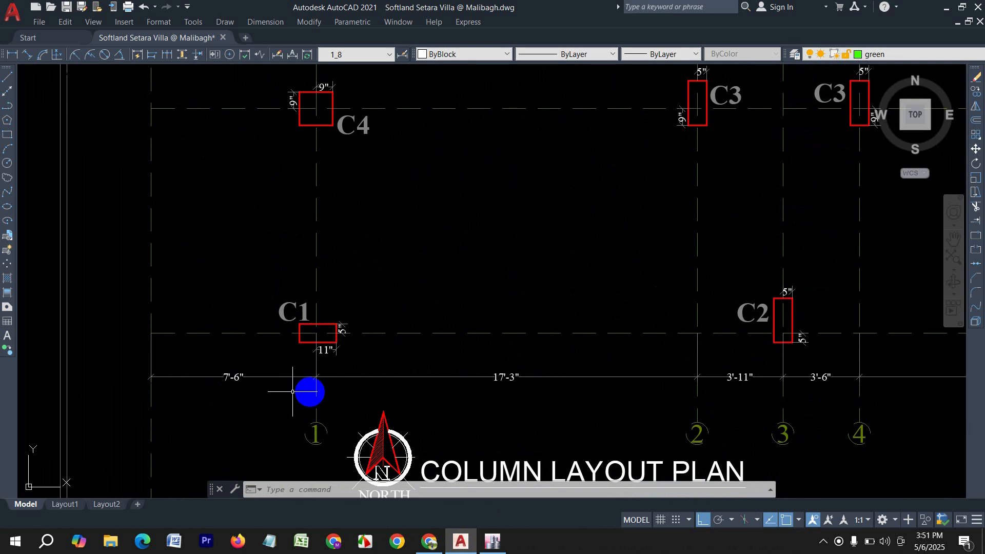
pyautogui.moveTo(365, 411); pyautogui.dragTo(282, 395, button='middle')
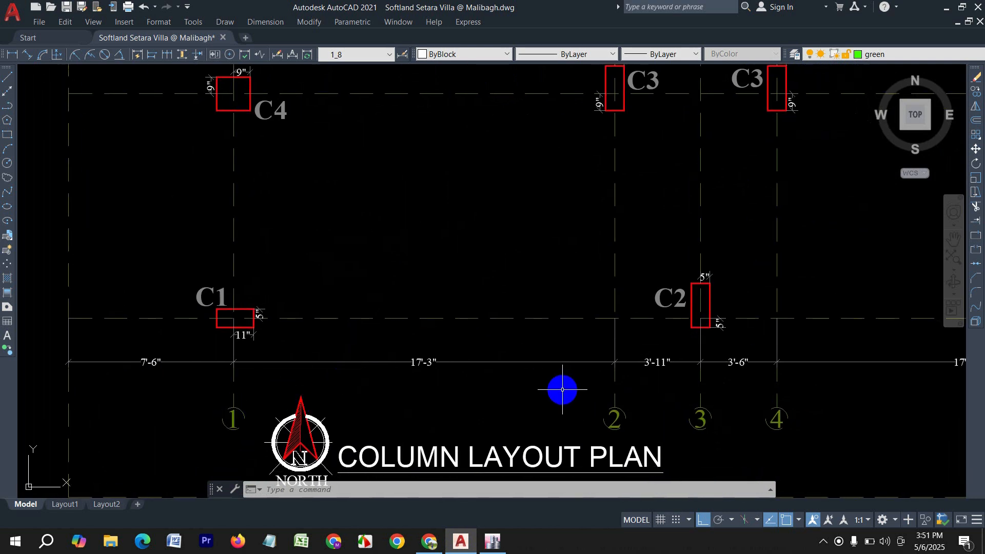
pyautogui.click(493, 541)
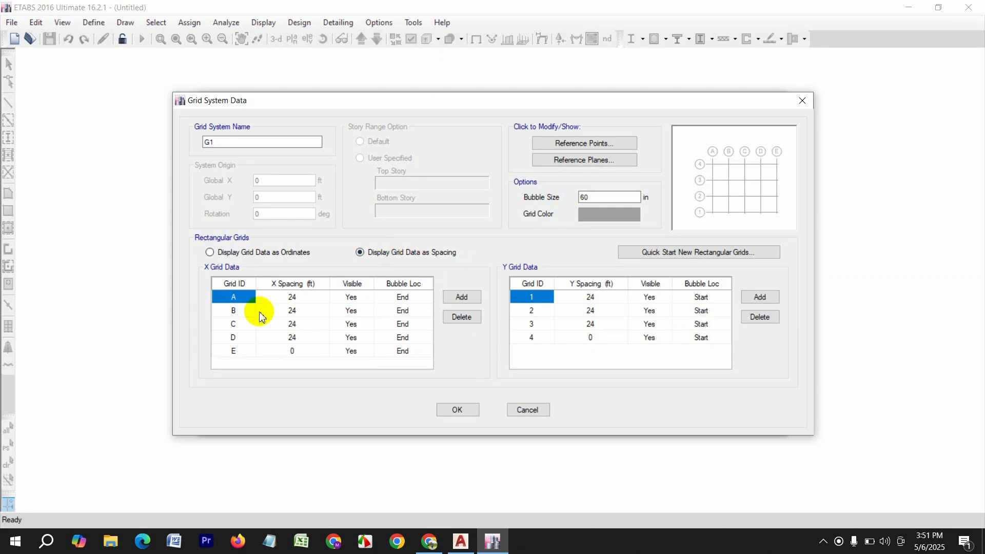
pyautogui.click(468, 548)
pyautogui.scroll(-2, 461, 390)
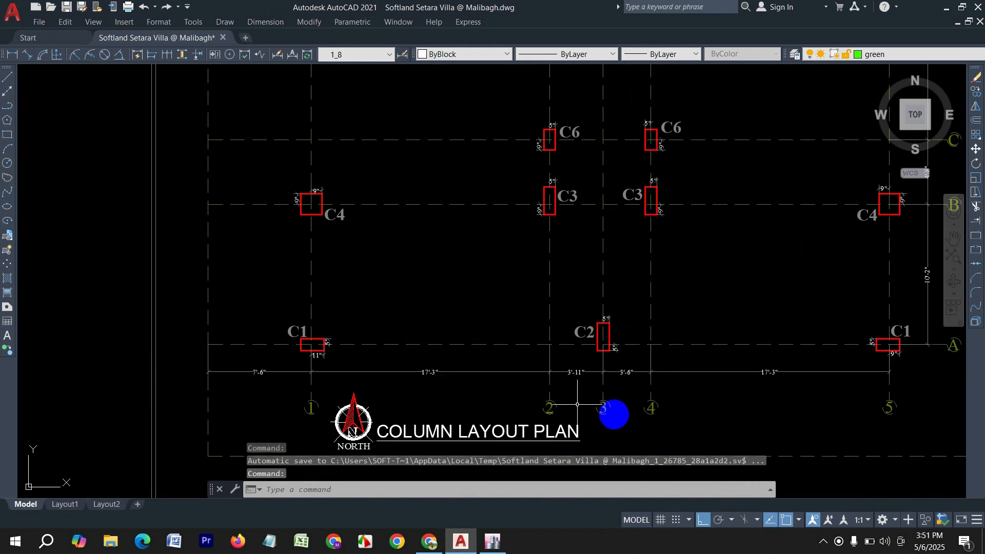
pyautogui.scroll(3, 513, 404)
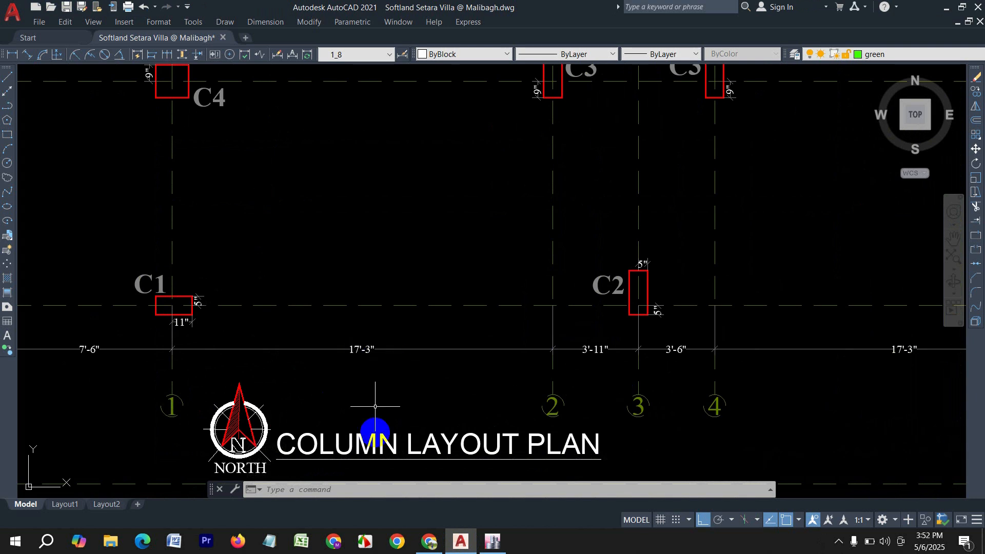
# Step: Return to ETABS and set the X spacing of grid A to 17'3 in the grid system data
pyautogui.click(493, 545)
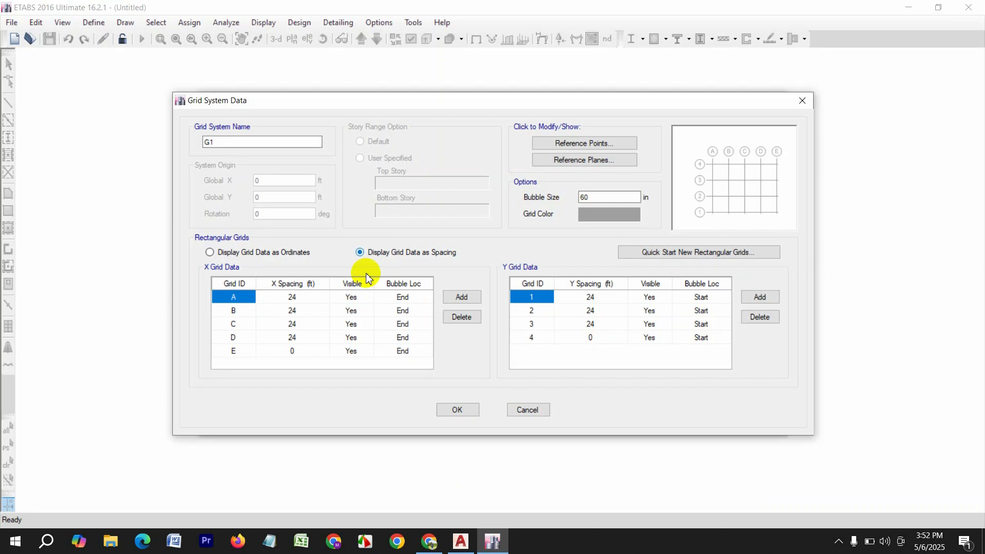
pyautogui.click(318, 301)
pyautogui.write("17'3")
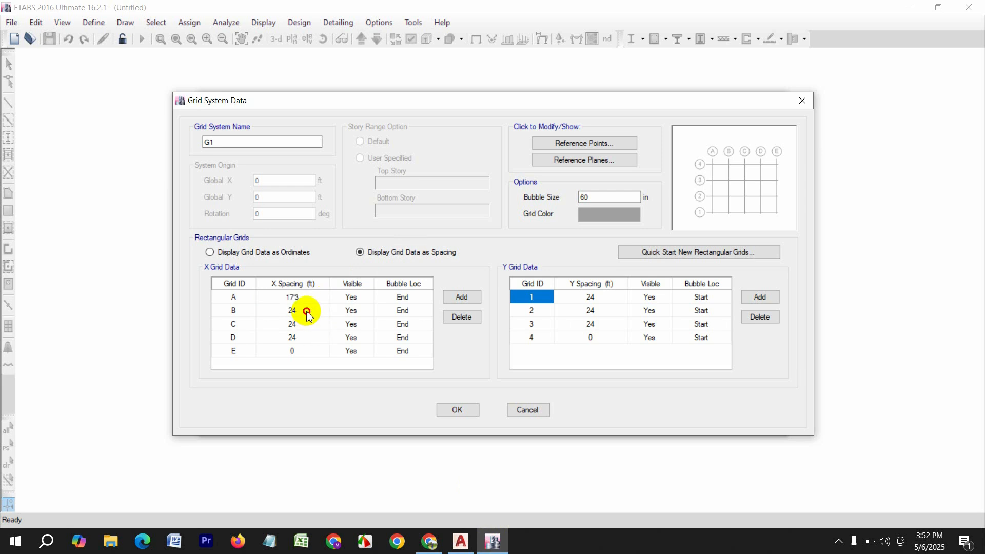
pyautogui.click(306, 314)
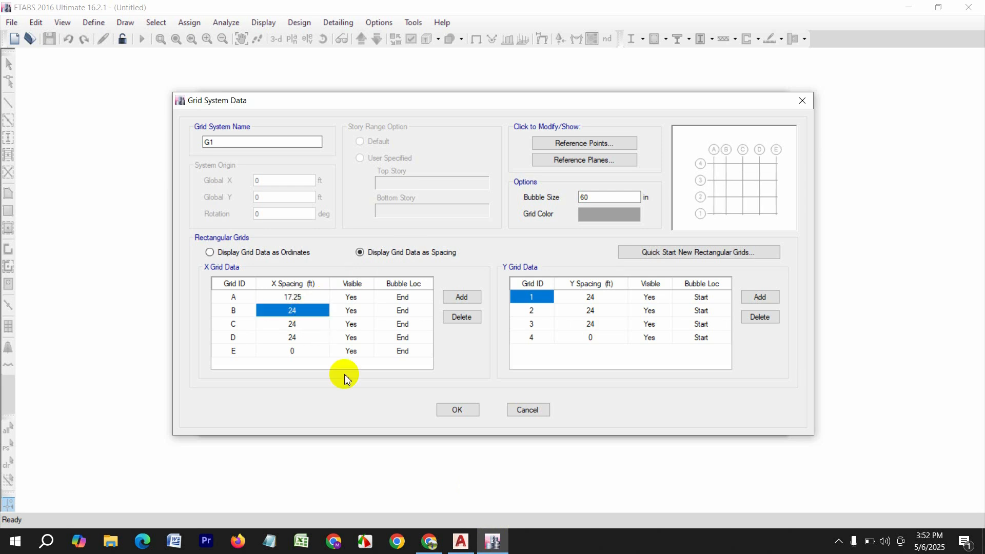
# Step: Check the distances between grid lines 2, 3 and 4 in the AutoCAD plan, and set ETABS X spacings B to 3'11" and C to 3'6
pyautogui.click(461, 542)
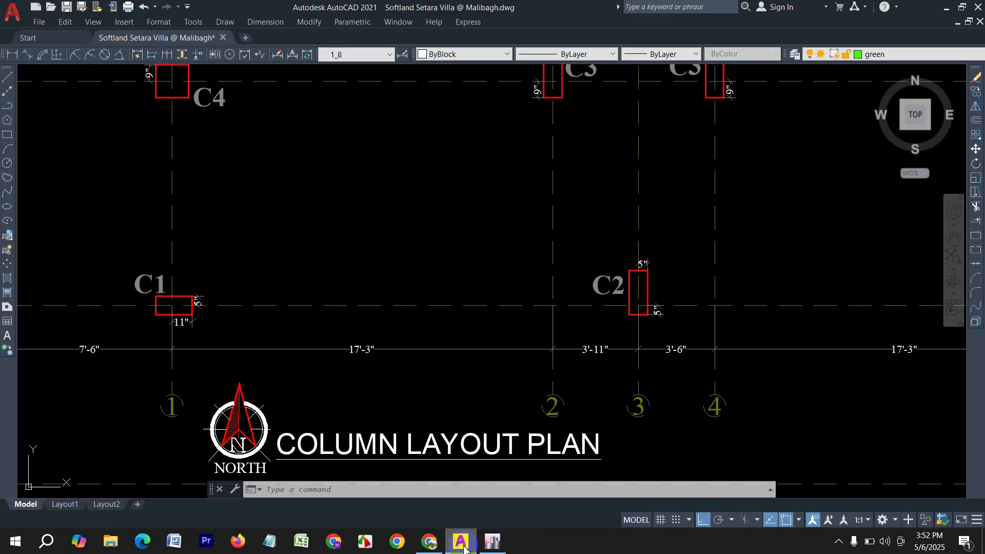
pyautogui.moveTo(373, 396); pyautogui.dragTo(371, 396, button='middle')
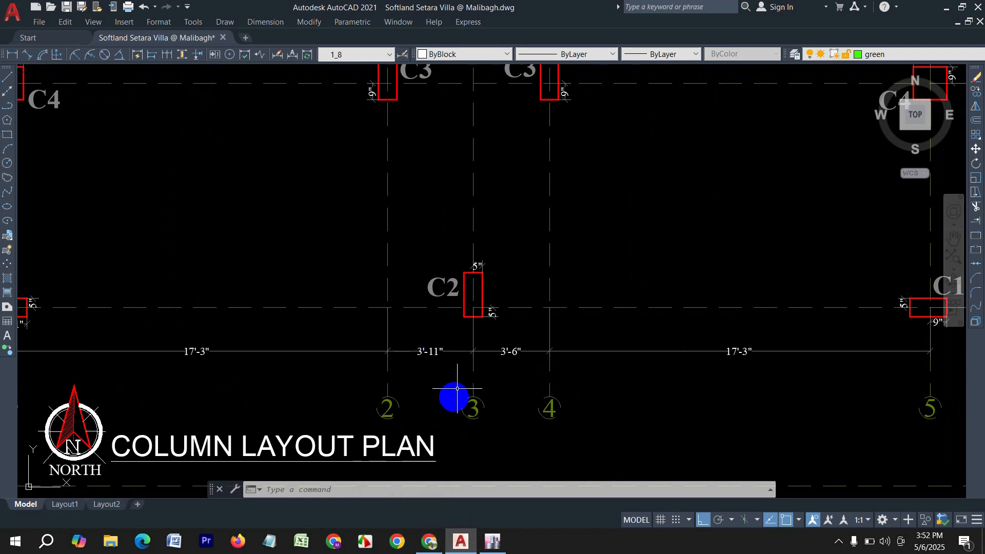
pyautogui.click(492, 541)
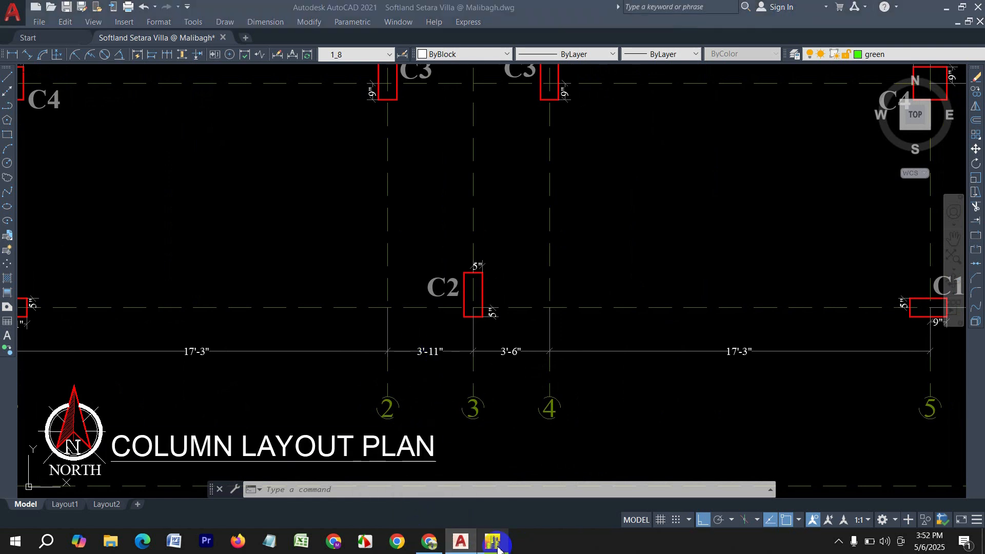
pyautogui.write('31')
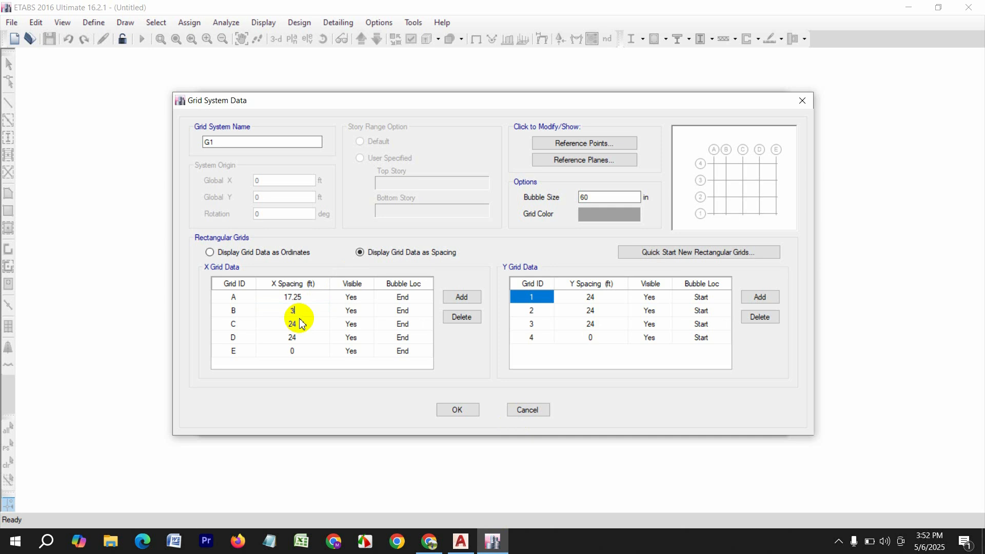
pyautogui.write('11"')
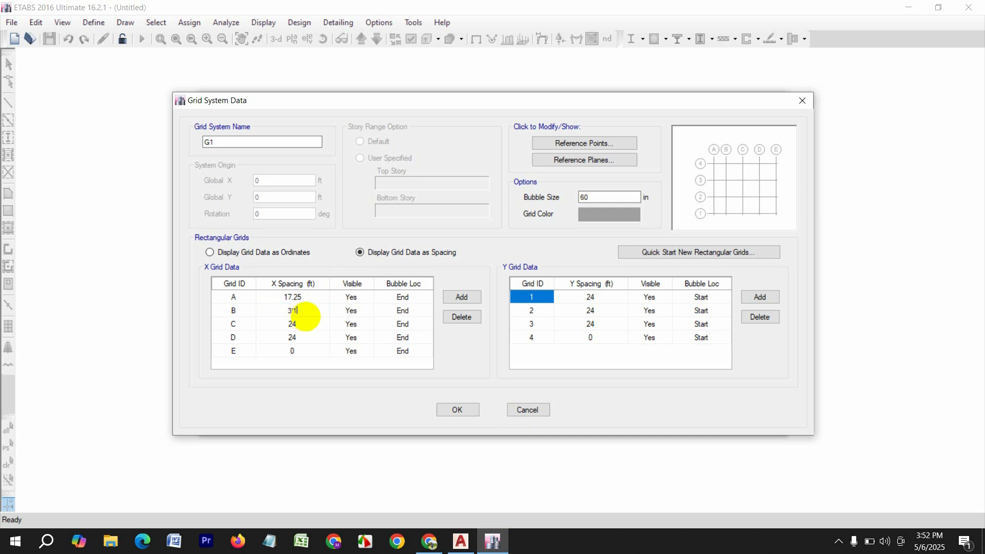
pyautogui.click(304, 325)
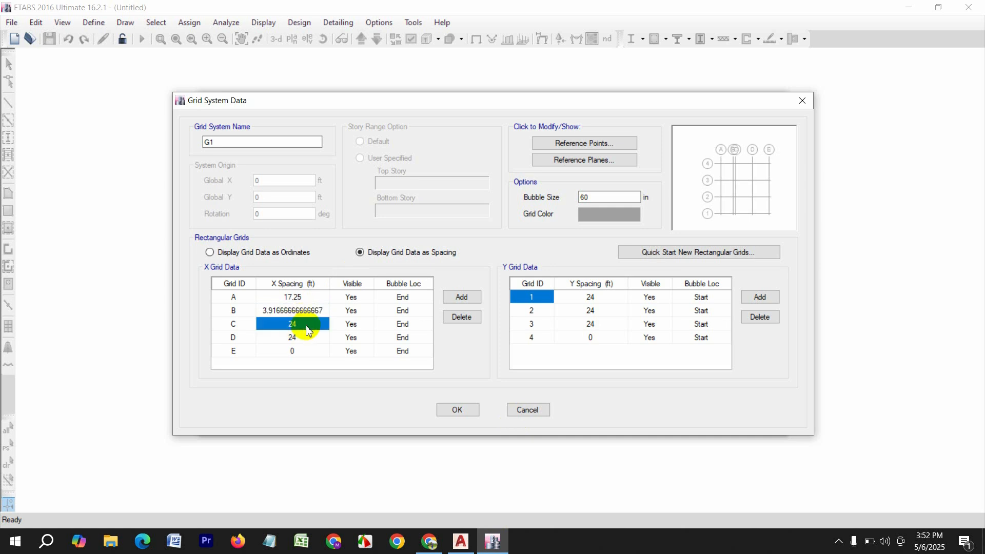
pyautogui.write("3'")
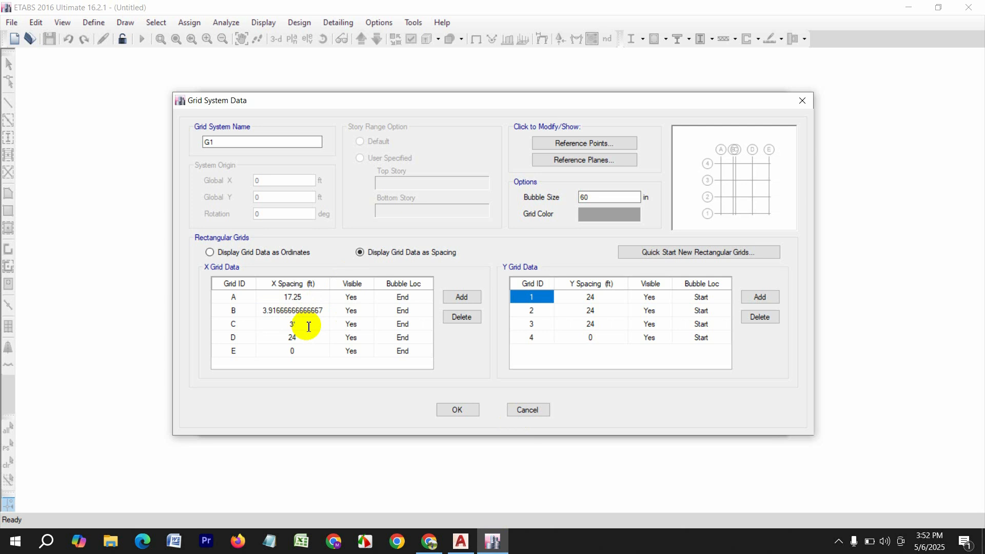
pyautogui.write('6')
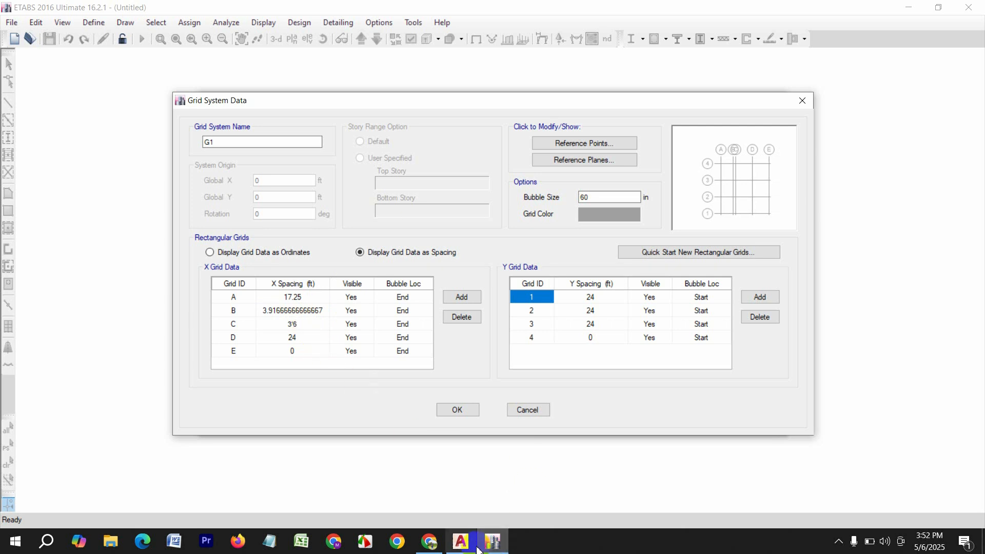
# Step: Check the distance between grid lines 4 and 5 in the AutoCAD plan and set the X spacing of grid D to 17'3 in ETABS
pyautogui.click(461, 541)
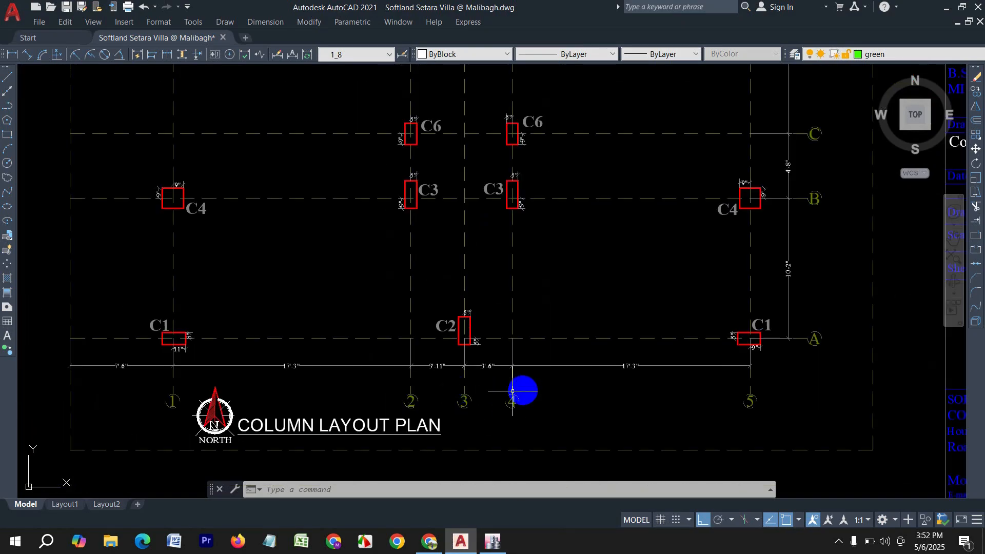
pyautogui.scroll(2, 569, 382)
pyautogui.moveTo(638, 385); pyautogui.dragTo(583, 384, button='middle')
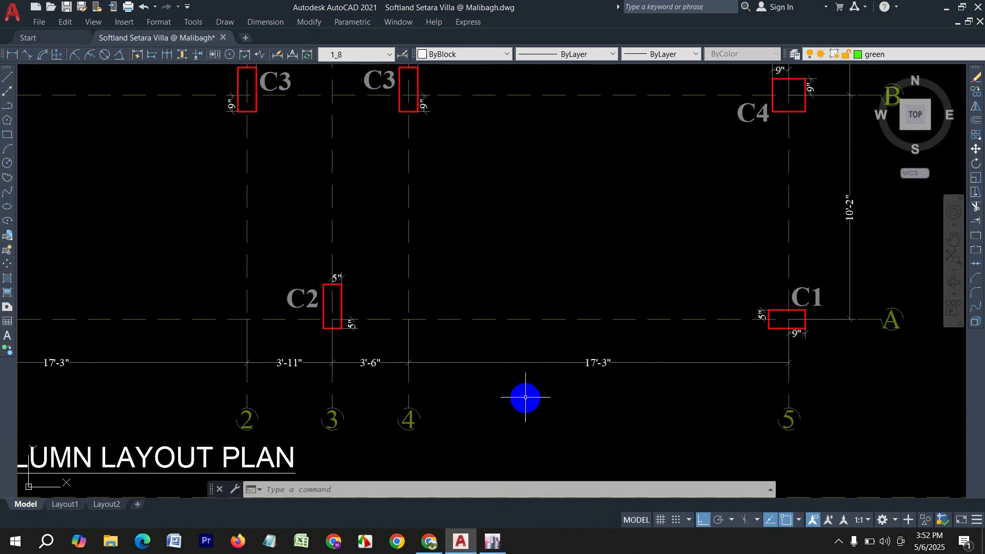
pyautogui.click(492, 541)
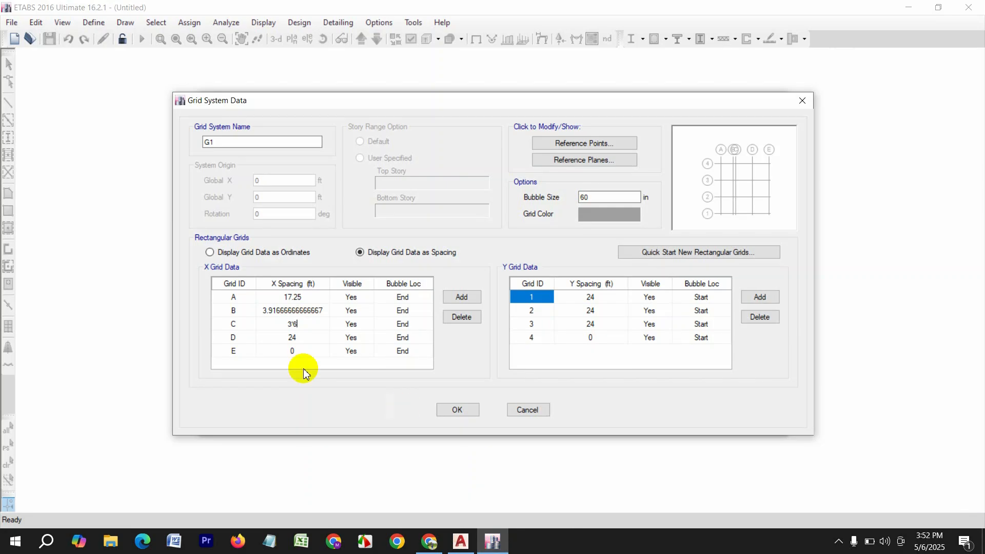
pyautogui.click(303, 343)
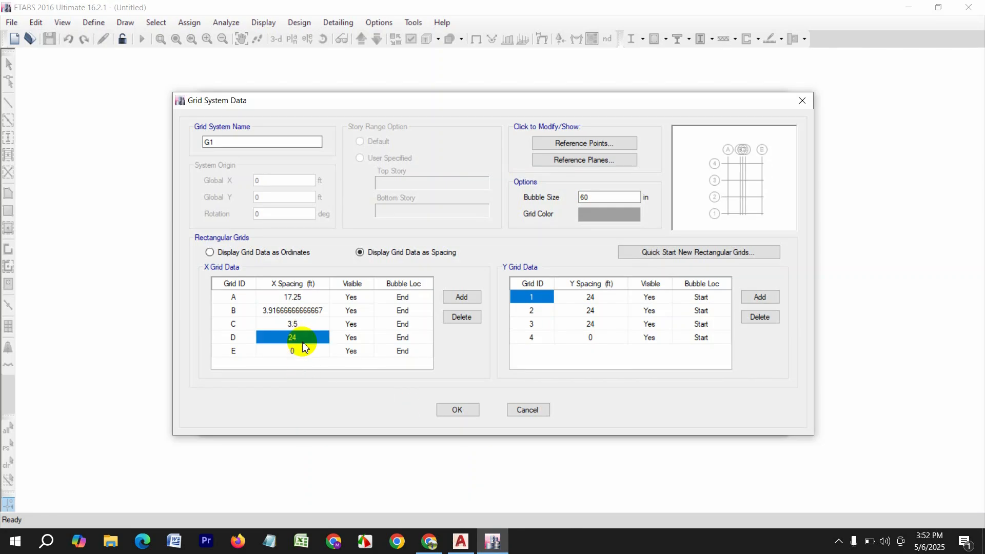
pyautogui.write("17'3")
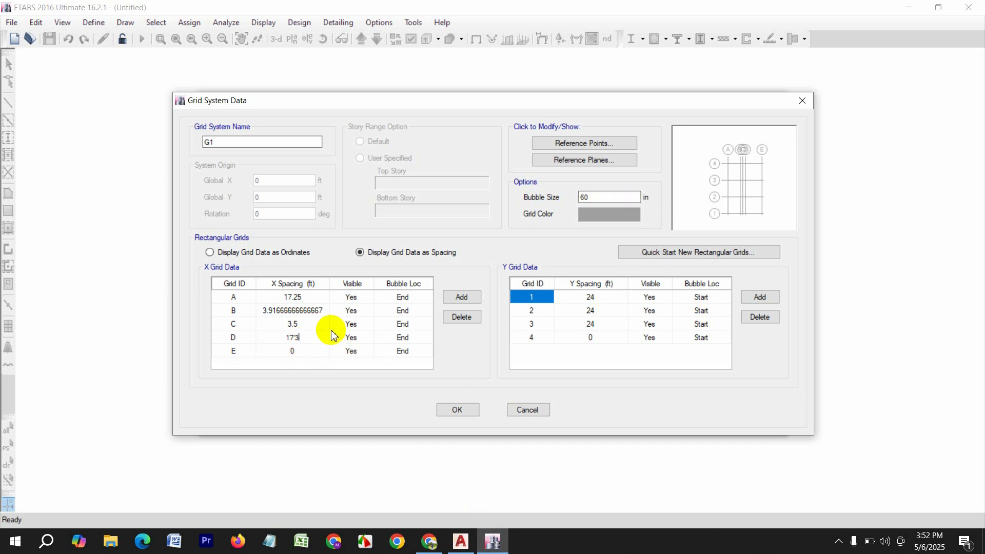
pyautogui.click(304, 325)
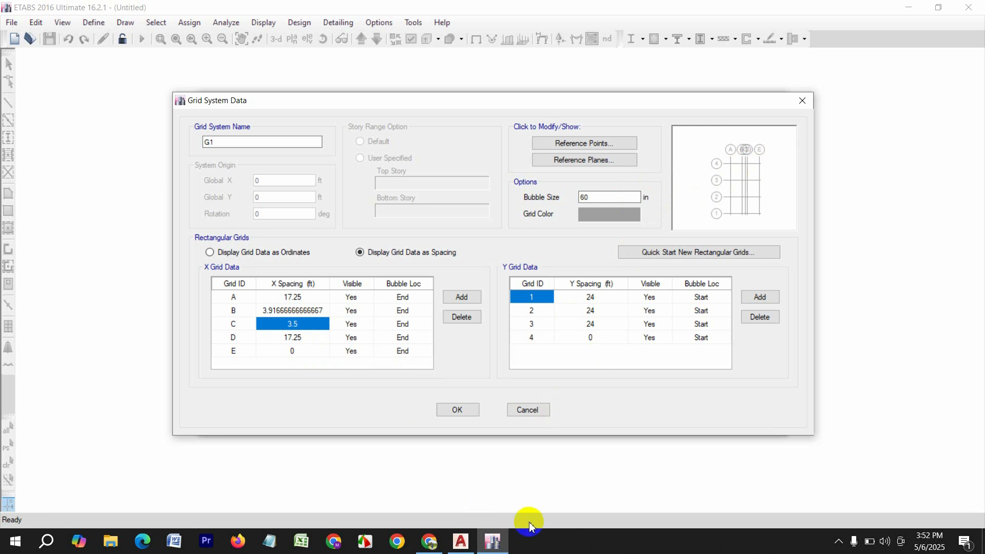
# Step: Read the distance between grid lines A and B in the AutoCAD plan and set the Y spacing of grid 1 to 10'2 in ETABS
pyautogui.click(461, 541)
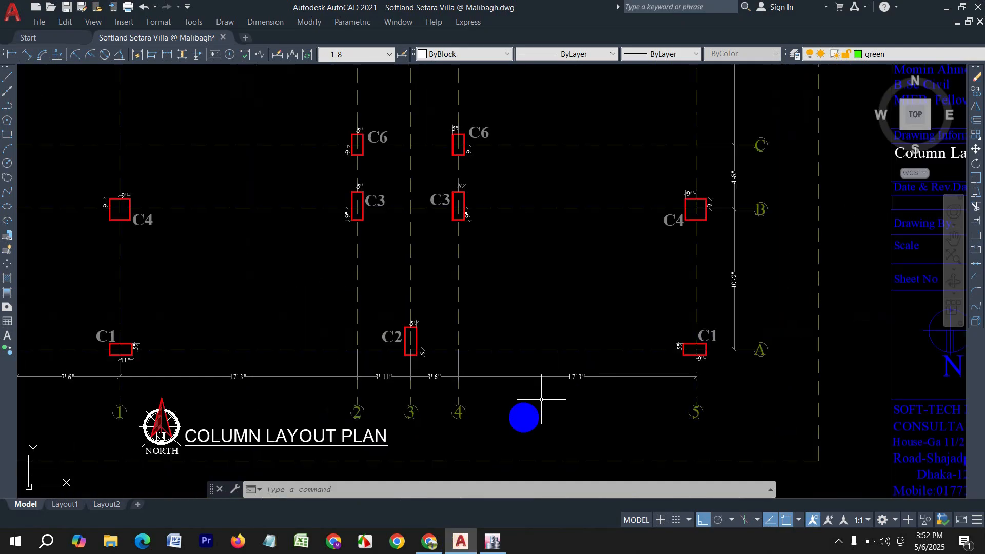
pyautogui.scroll(4, 686, 346)
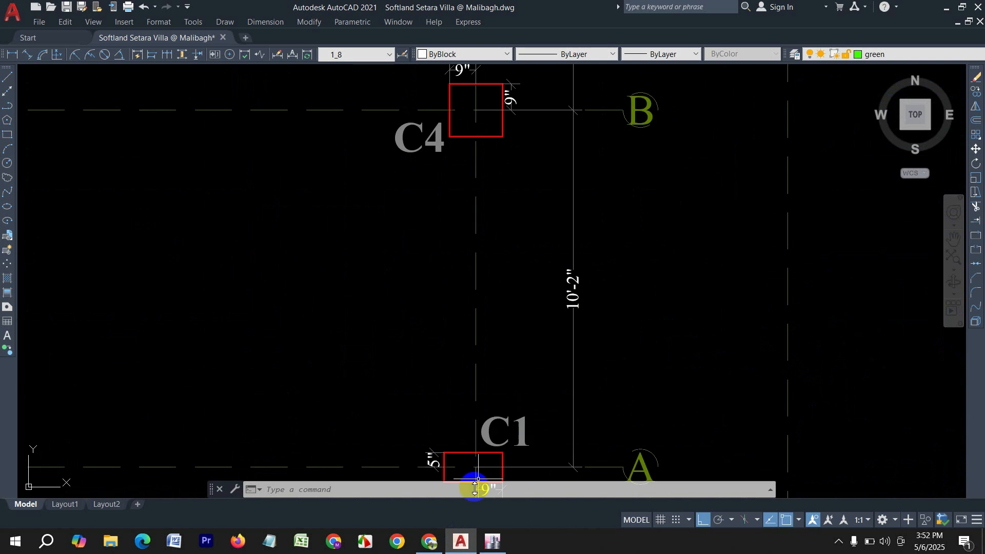
pyautogui.click(492, 541)
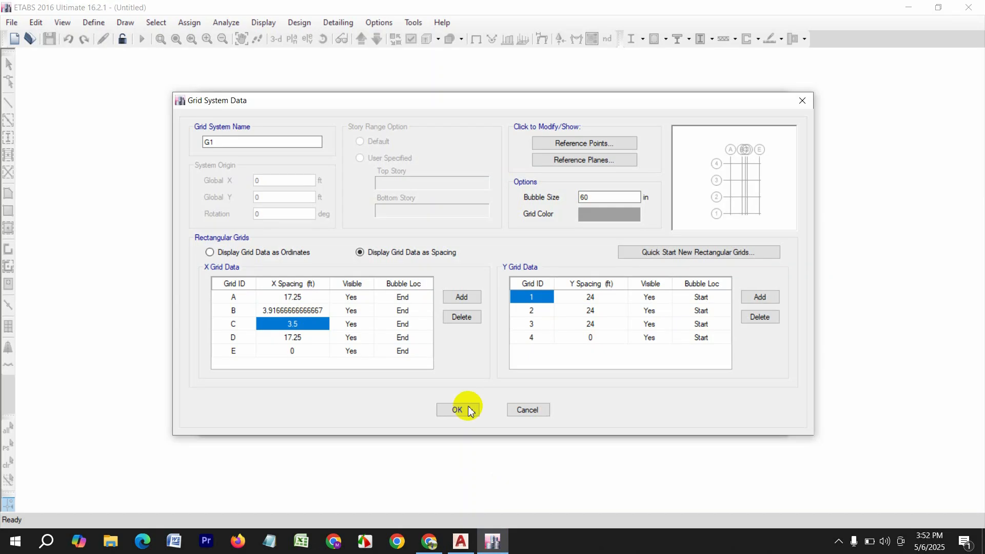
pyautogui.click(601, 301)
pyautogui.write('10')
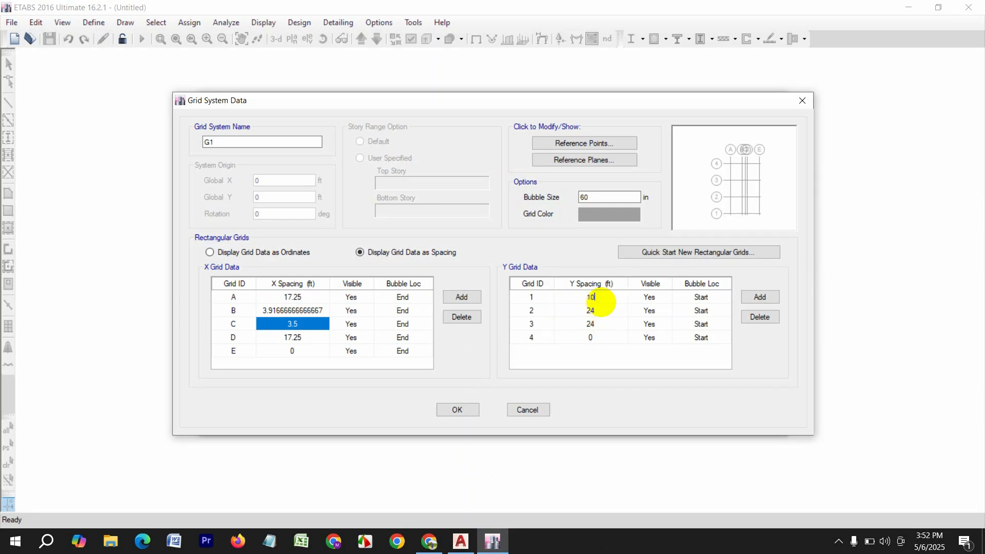
pyautogui.write("'2")
pyautogui.click(603, 308)
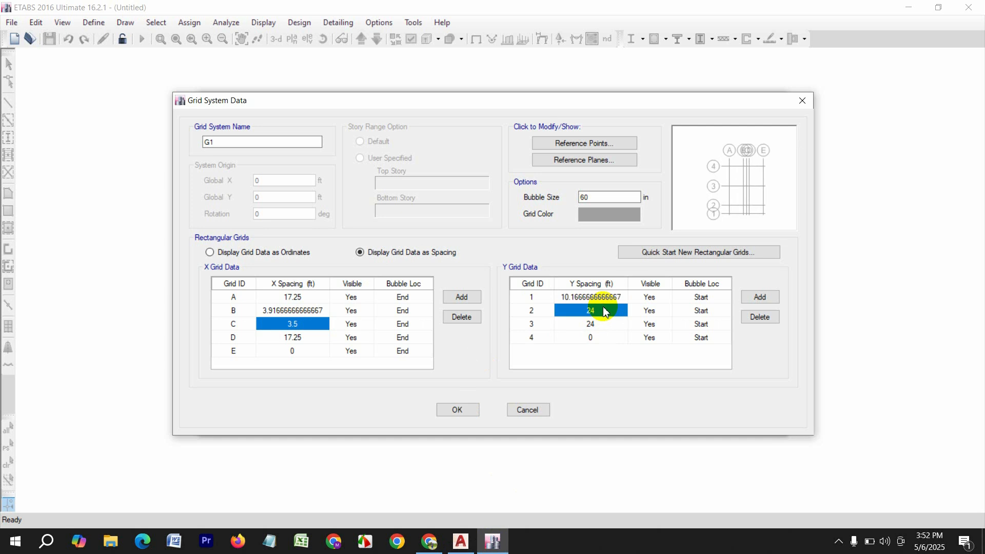
# Step: Read the distance between grid lines B and C in the AutoCAD plan and set the Y spacing of grid 2 to 4'8 in ETABS
pyautogui.click(491, 549)
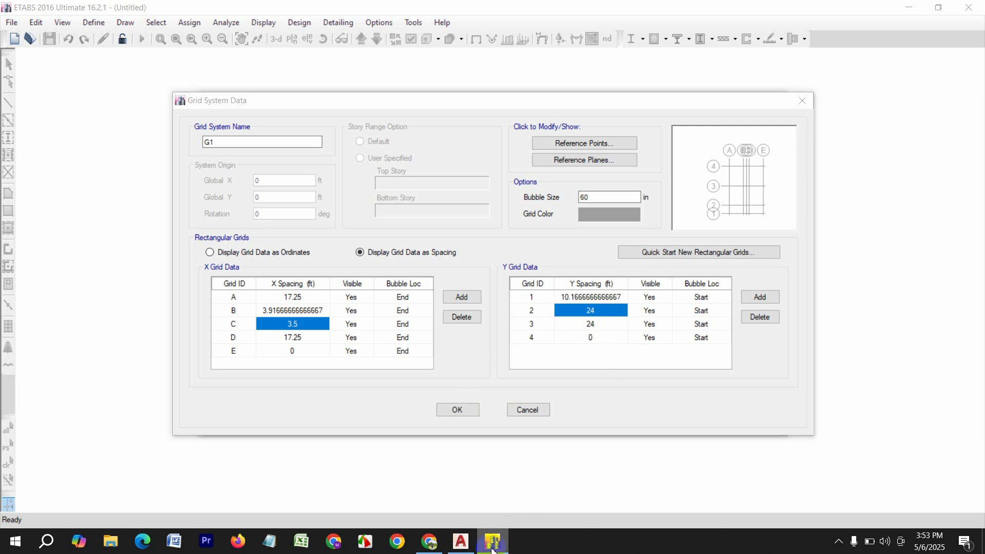
pyautogui.click(461, 541)
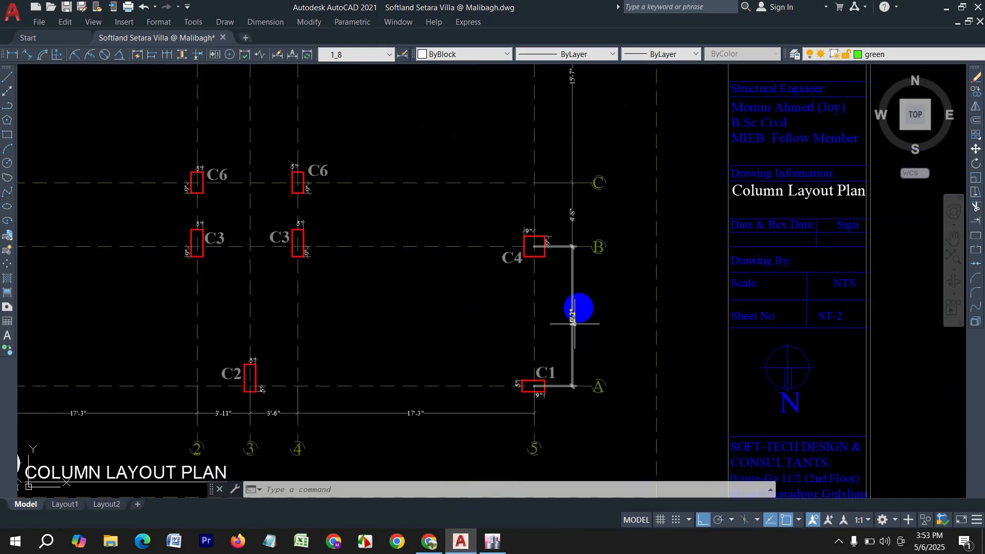
pyautogui.scroll(4, 575, 324)
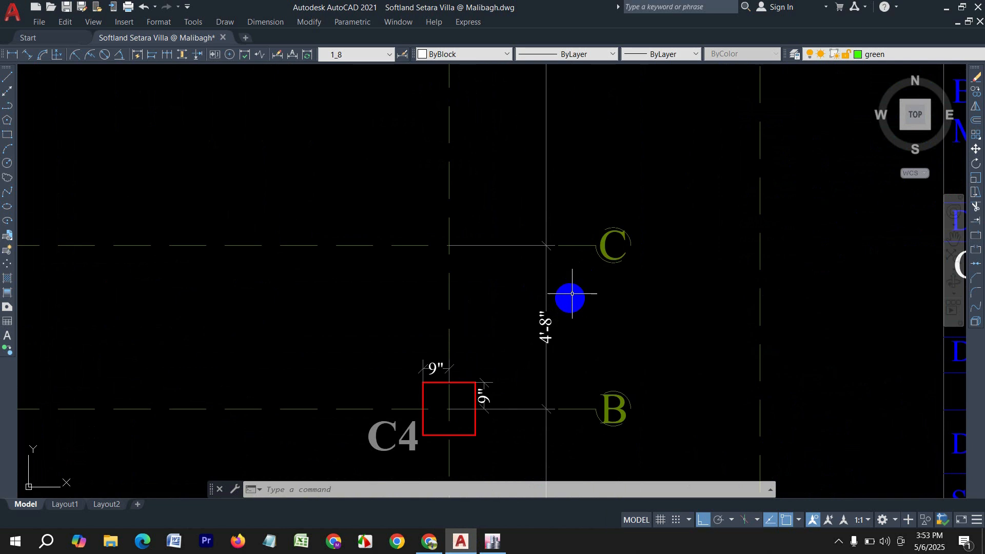
pyautogui.moveTo(576, 257); pyautogui.dragTo(561, 539, button='middle')
pyautogui.scroll(-5, 515, 317)
pyautogui.scroll(5, 514, 418)
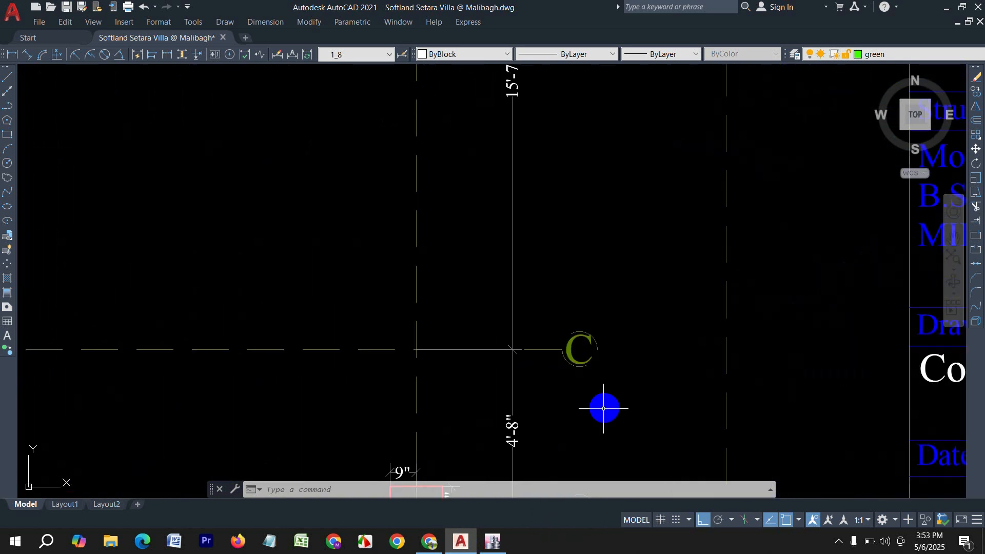
pyautogui.click(492, 541)
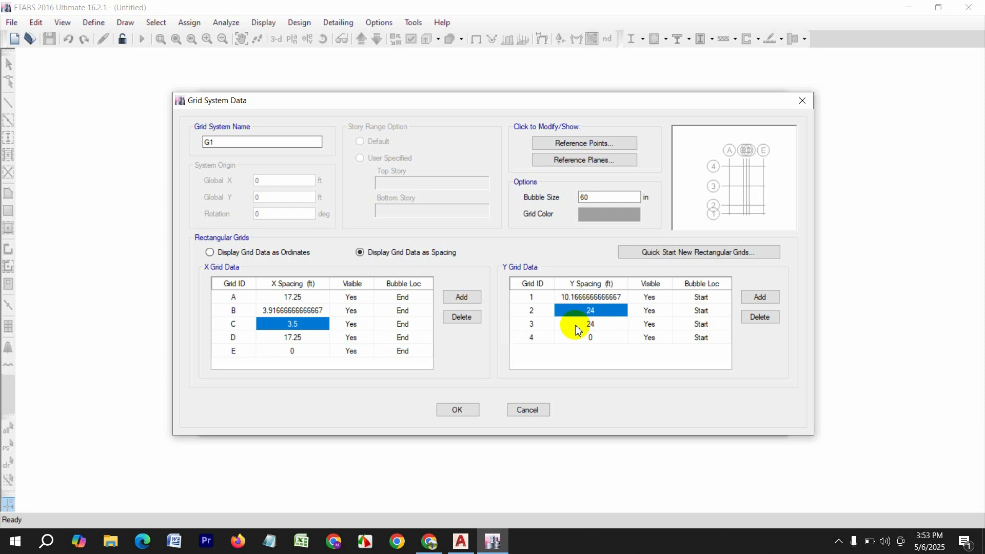
pyautogui.write('41')
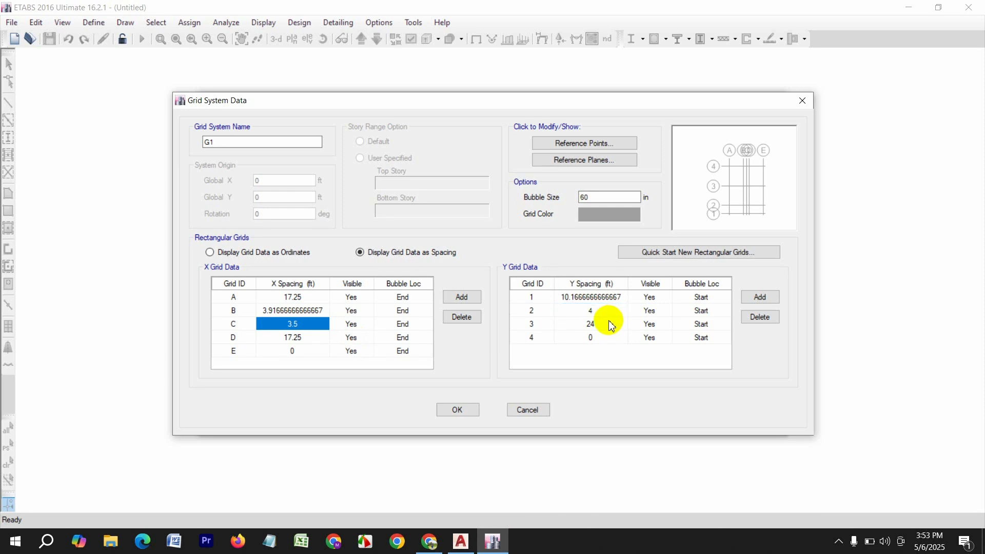
pyautogui.write('8')
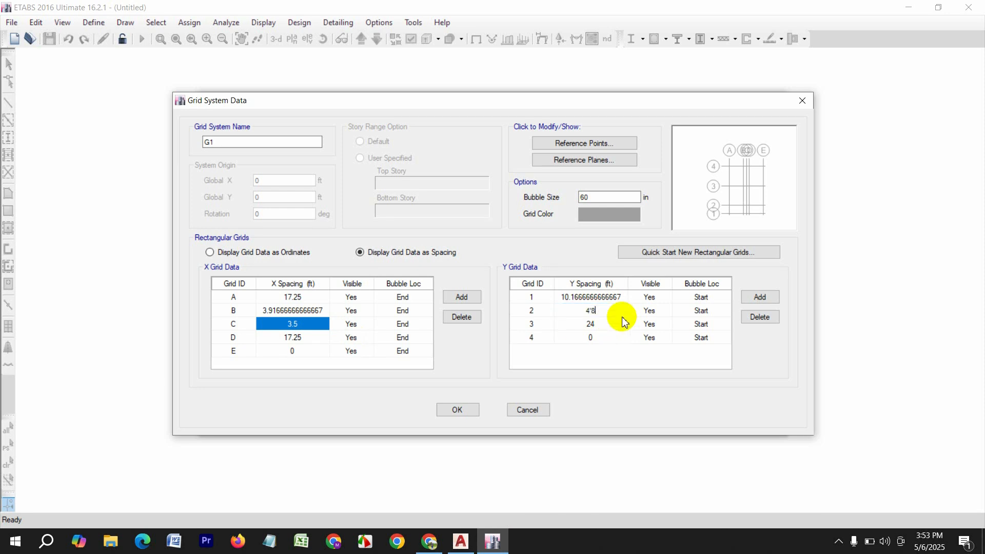
pyautogui.click(595, 324)
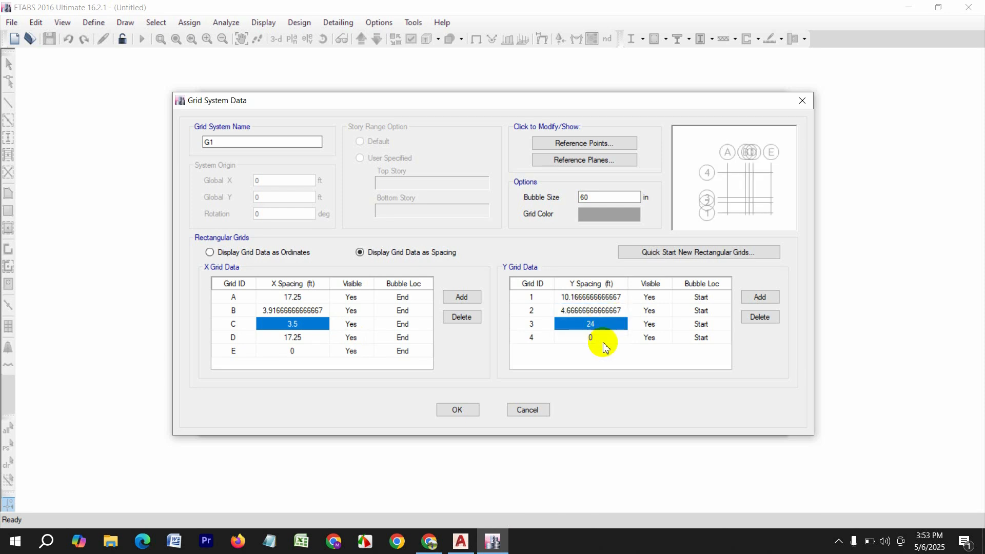
# Step: Read the distance above grid line C in the AutoCAD plan and set the Y spacing of grid 3 to 15'7 in ETABS
pyautogui.click(460, 541)
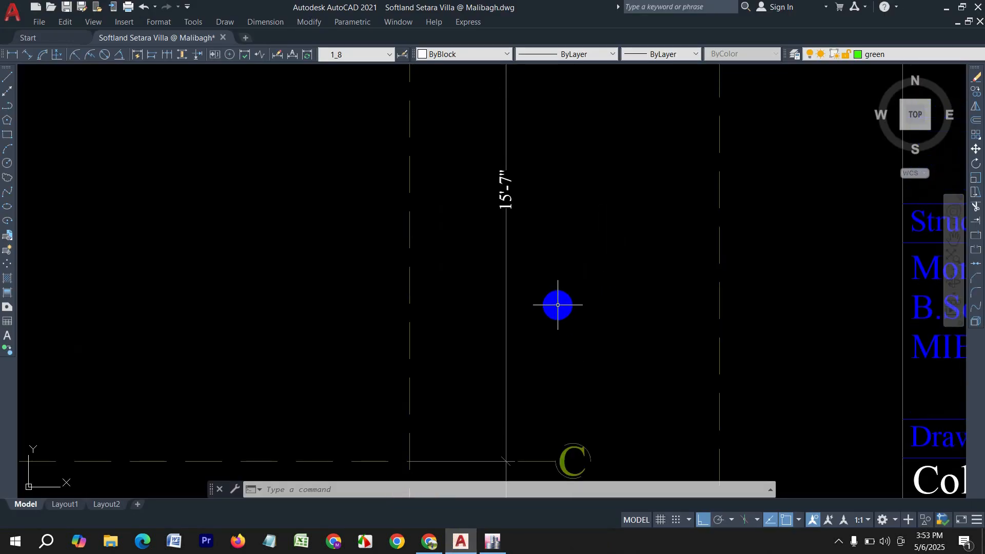
pyautogui.click(494, 537)
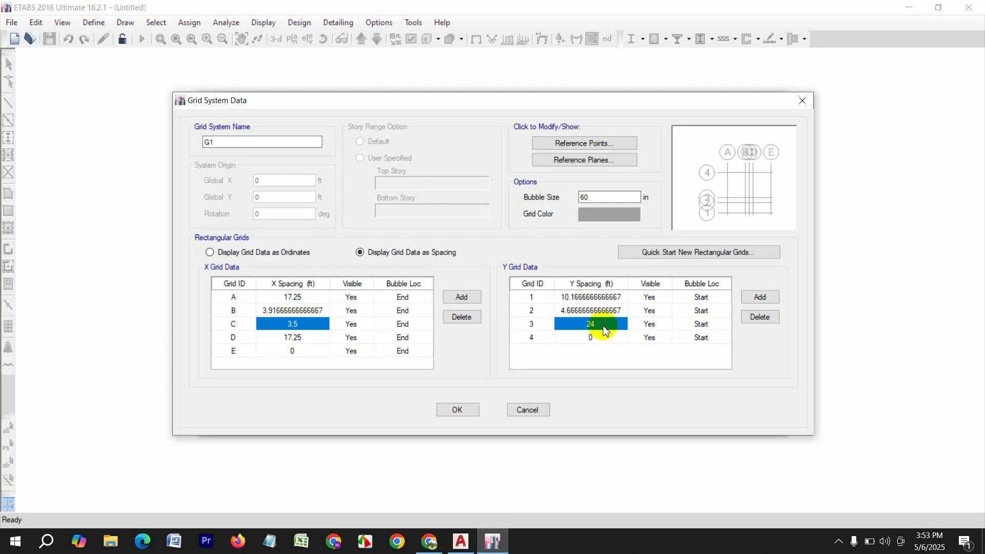
pyautogui.write("15'7")
pyautogui.click(618, 340)
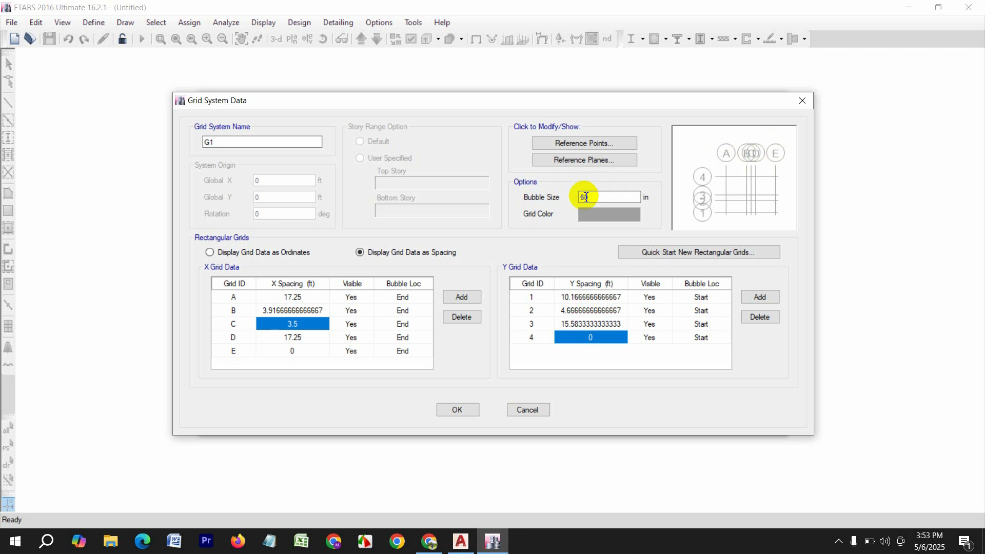
# Step: Set the grid bubble size to 50 in and accept the custom grid system data
pyautogui.moveTo(596, 199); pyautogui.dragTo(515, 200)
pyautogui.write('50')
pyautogui.click(458, 409)
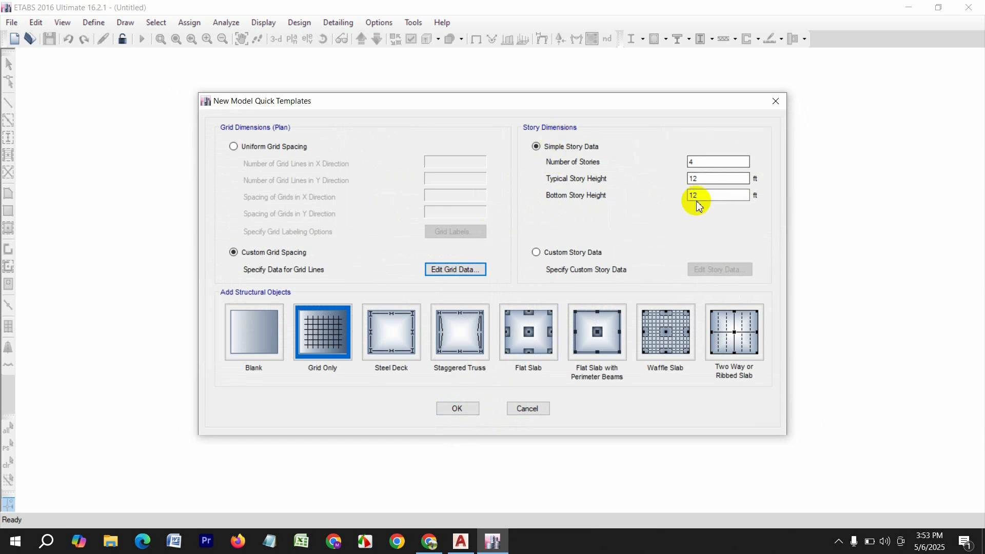
# Step: Switch to the AutoCAD drawing and read the building's number of stories on the project title sheet
pyautogui.click(463, 544)
pyautogui.scroll(-15, 501, 263)
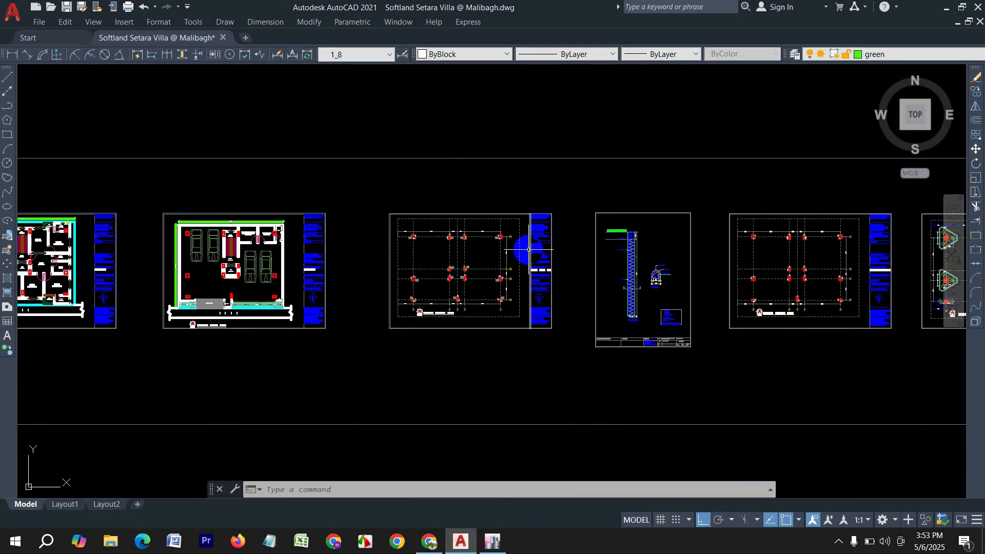
pyautogui.moveTo(381, 295); pyautogui.dragTo(513, 303, button='middle')
pyautogui.scroll(10, 364, 283)
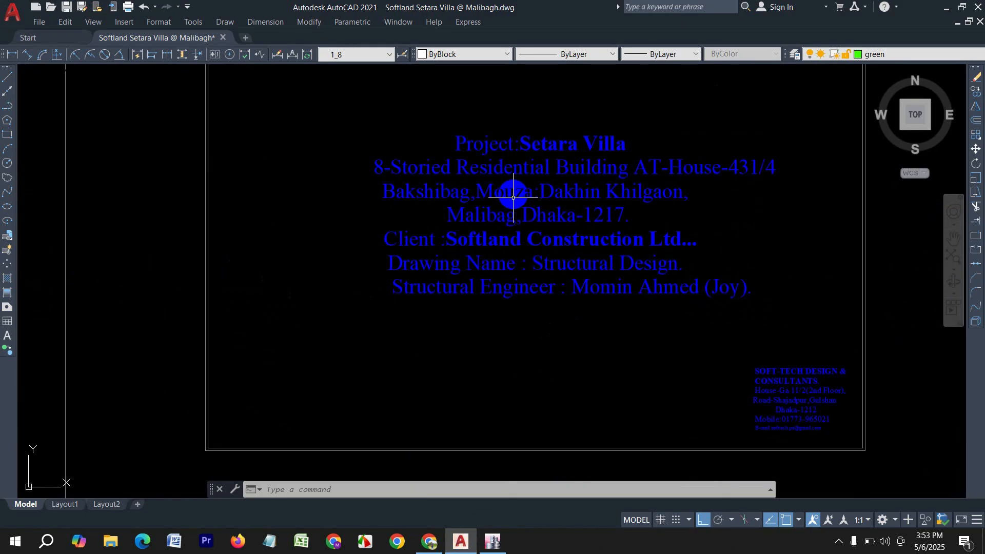
pyautogui.moveTo(532, 215); pyautogui.dragTo(488, 268, button='middle')
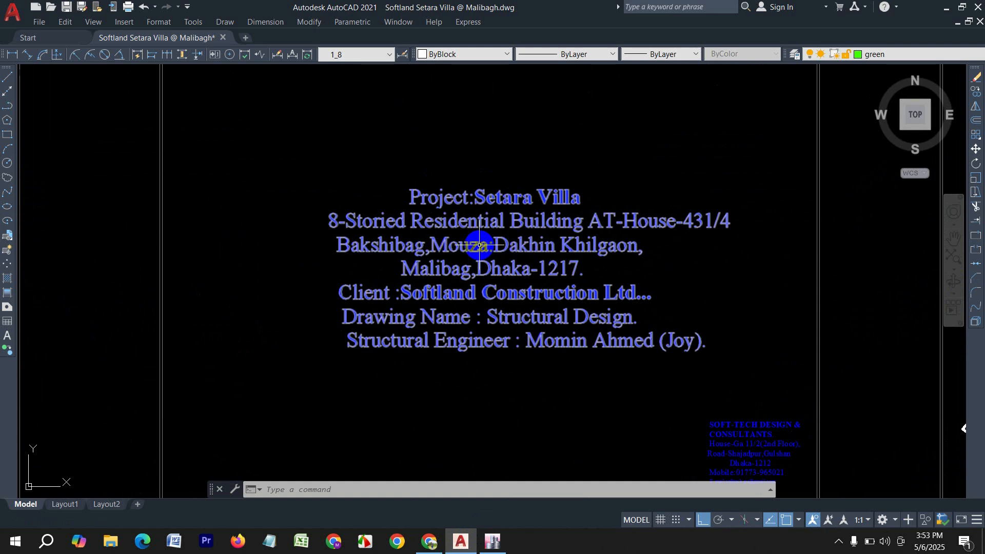
# Step: Back in ETABS, define simple story data with 8 stories, a typical story height of 10 ft and a bottom story height of 8 ft
pyautogui.click(502, 544)
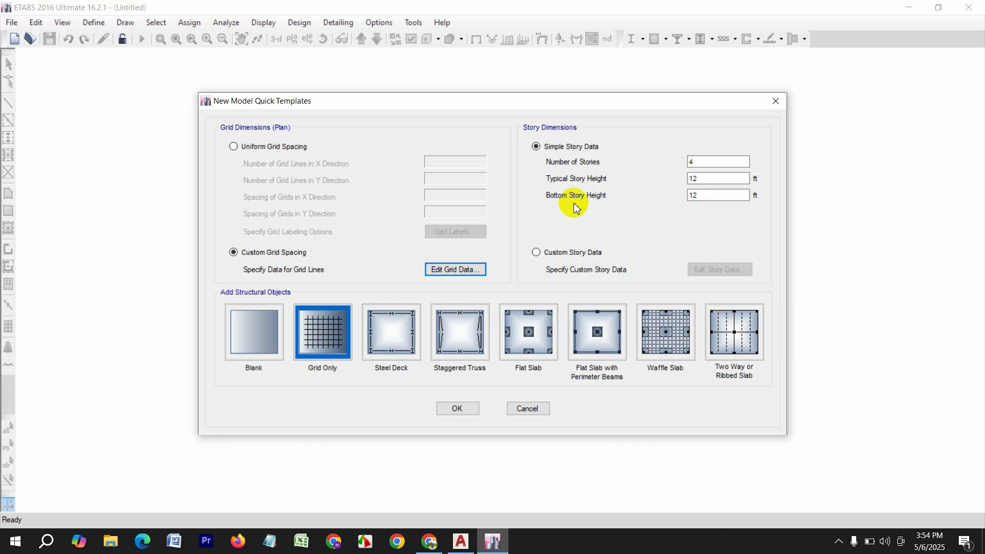
pyautogui.doubleClick(719, 162)
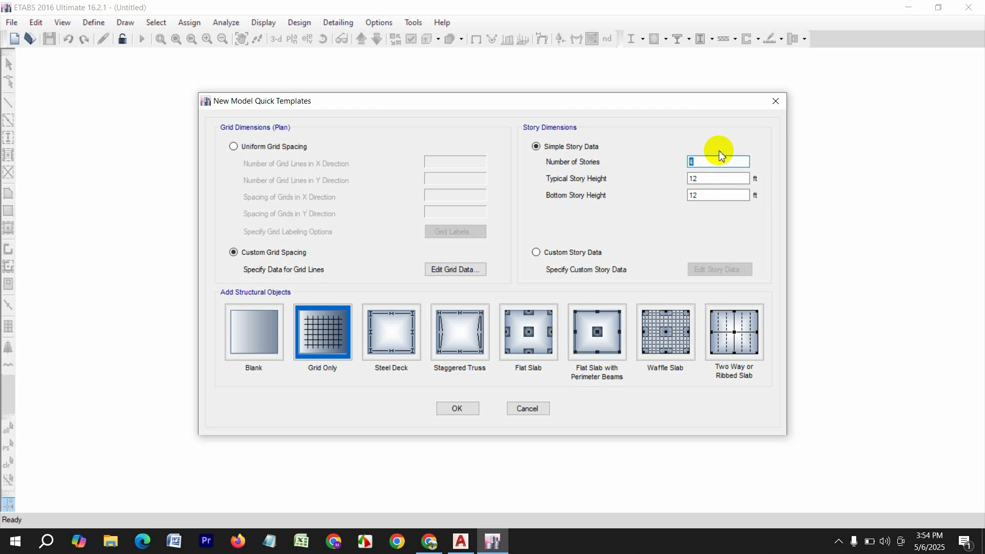
pyautogui.write('810')
pyautogui.doubleClick(714, 177)
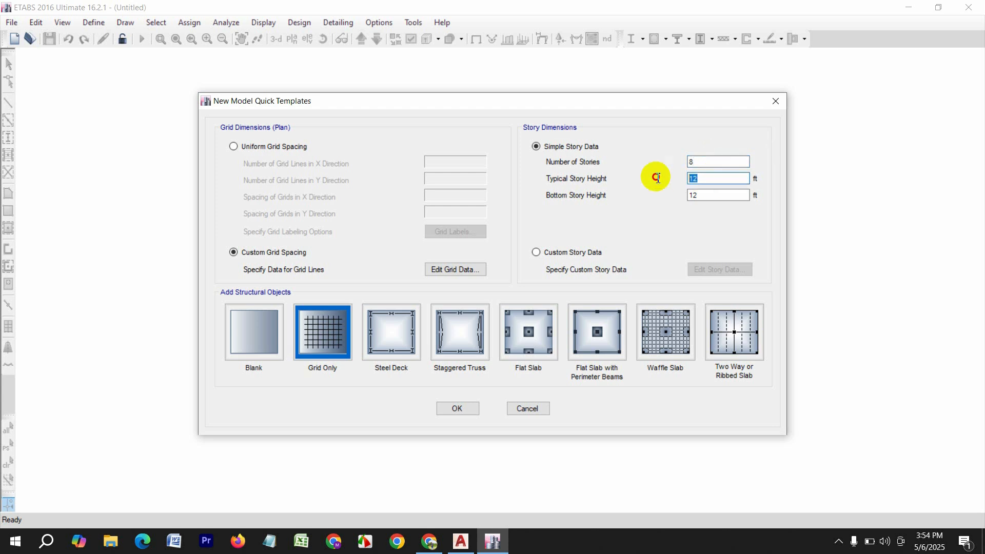
pyautogui.write('10')
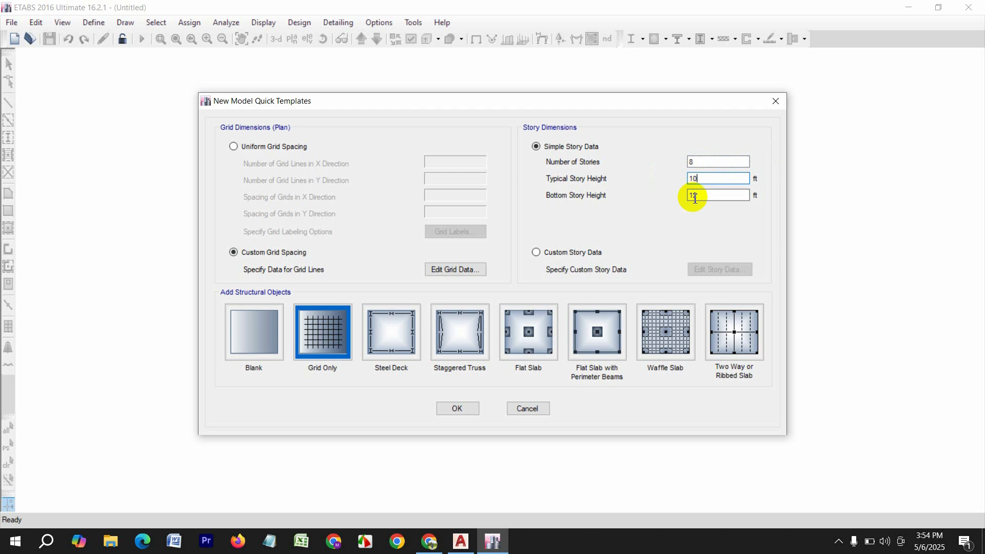
pyautogui.moveTo(721, 196); pyautogui.dragTo(636, 197)
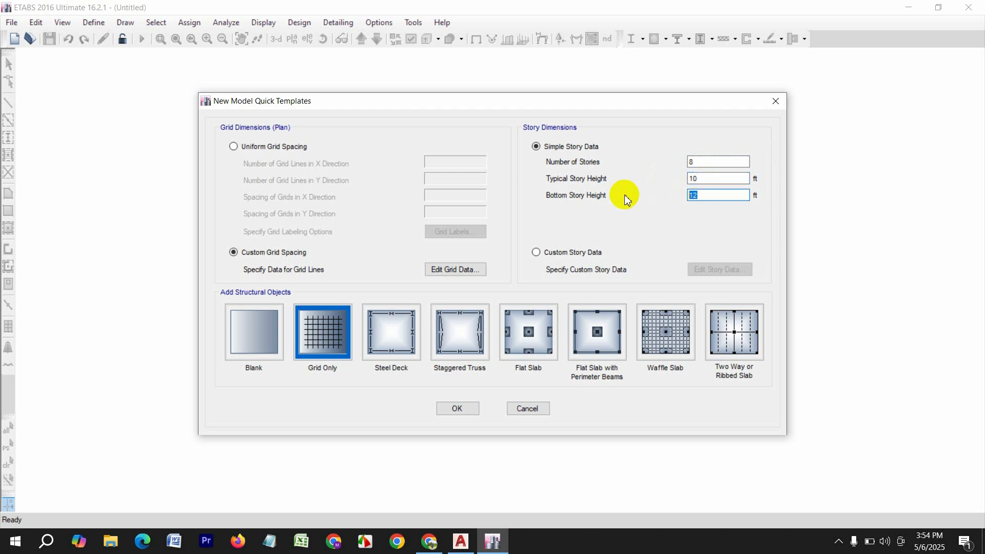
pyautogui.write('8')
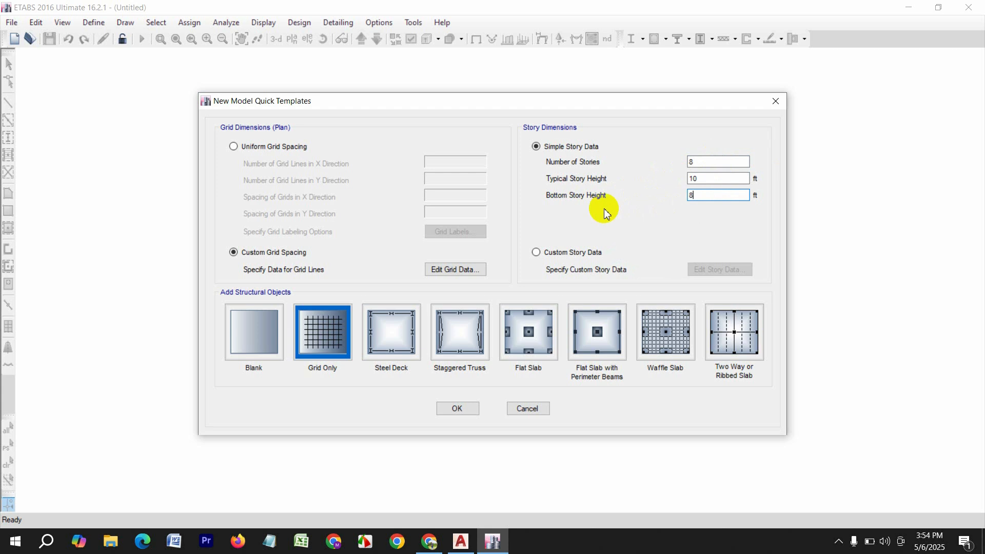
# Step: Switch to custom story data and rename Story1 to GF, Story2 to 1ST FLOOR and Story3 to 2ND FLOOR
pyautogui.click(536, 253)
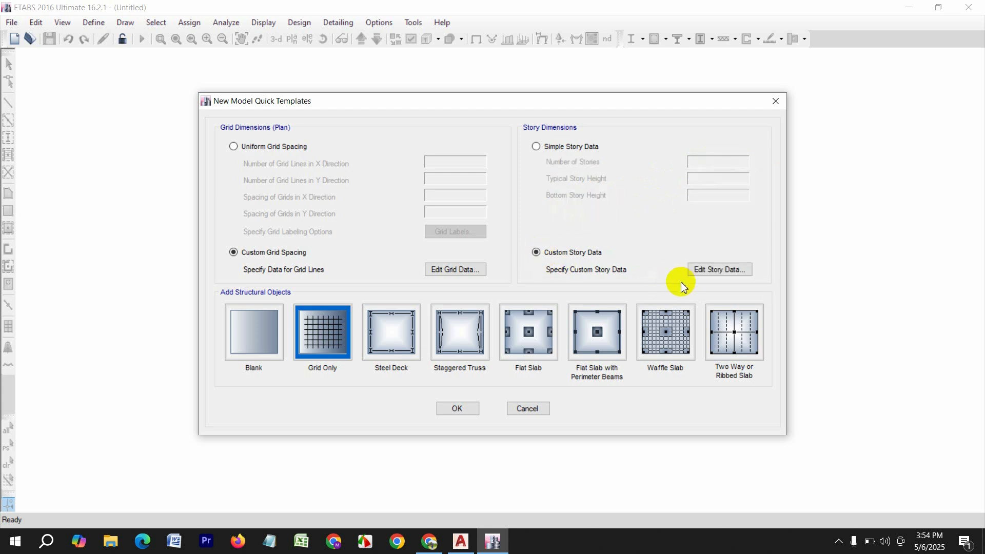
pyautogui.click(714, 269)
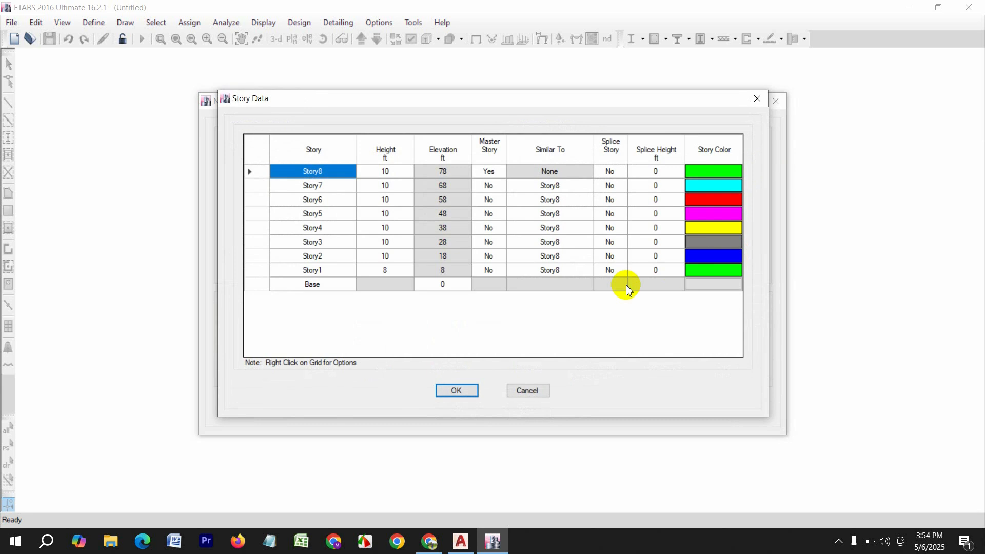
pyautogui.click(339, 271)
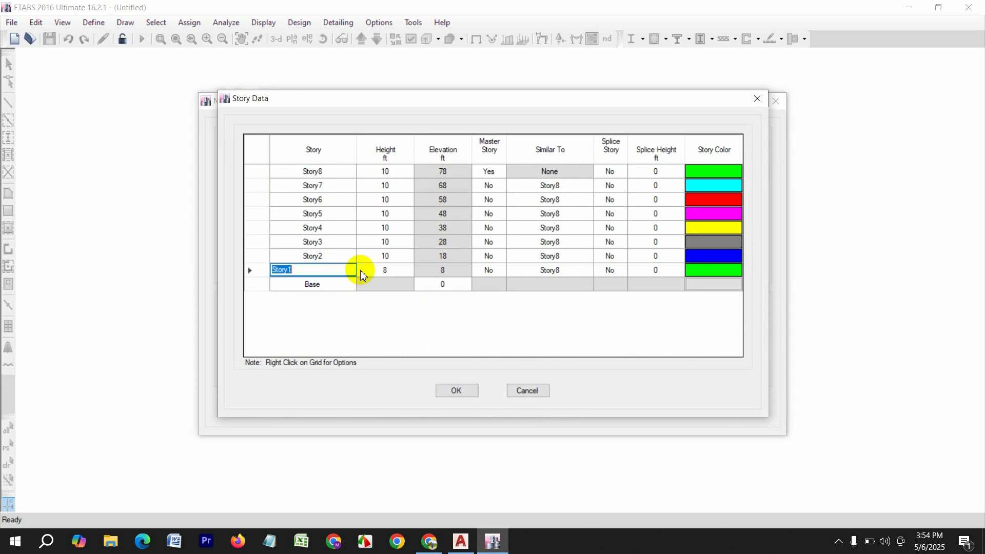
pyautogui.write('GF')
pyautogui.click(332, 257)
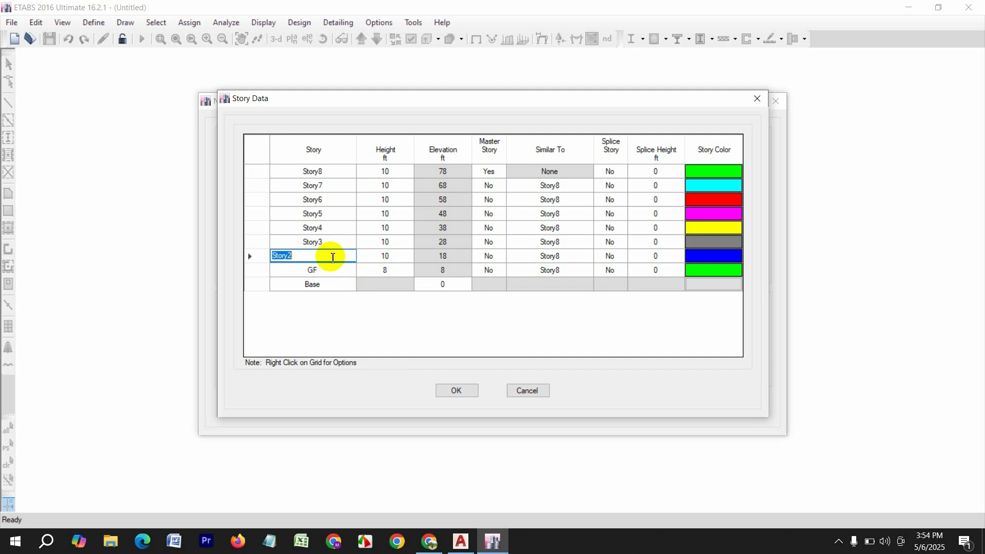
pyautogui.write('1ST FLOOR')
pyautogui.click(344, 242)
pyautogui.write('2ND FLOOR')
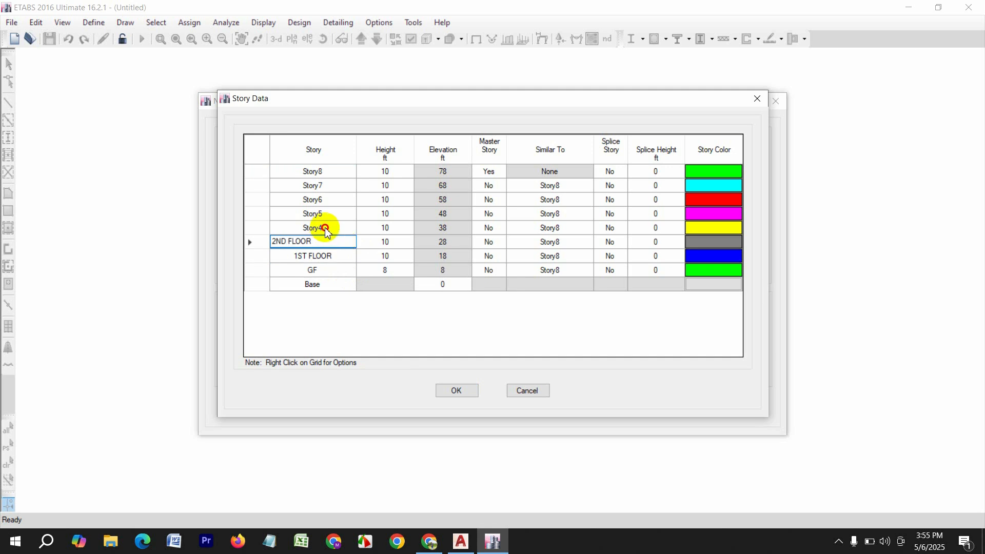
# Step: Rename Story4 through Story7 as 3RD FLOOR, 4TH FLOOR, 5TH FLOOR and 6TH FLOOR, and Story8 as TOP
pyautogui.click(328, 228)
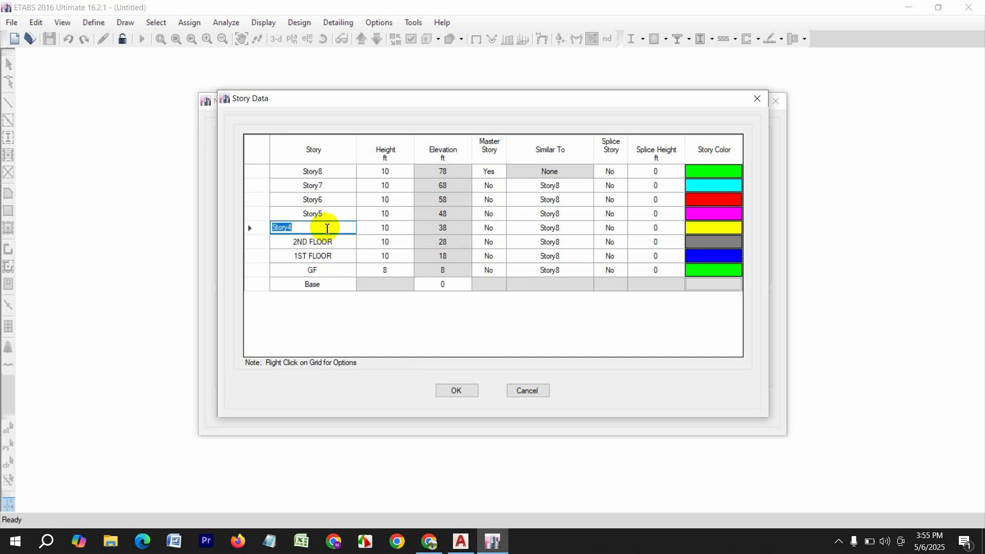
pyautogui.write('3RD FLOOR')
pyautogui.click(326, 215)
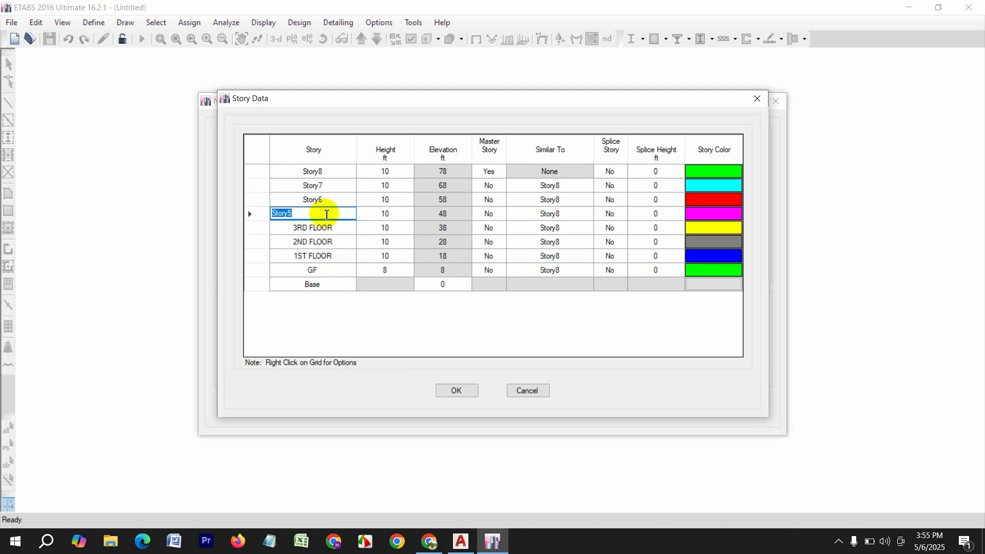
pyautogui.write('4TH FLOOR')
pyautogui.click(338, 199)
pyautogui.write('5TH FLOOR')
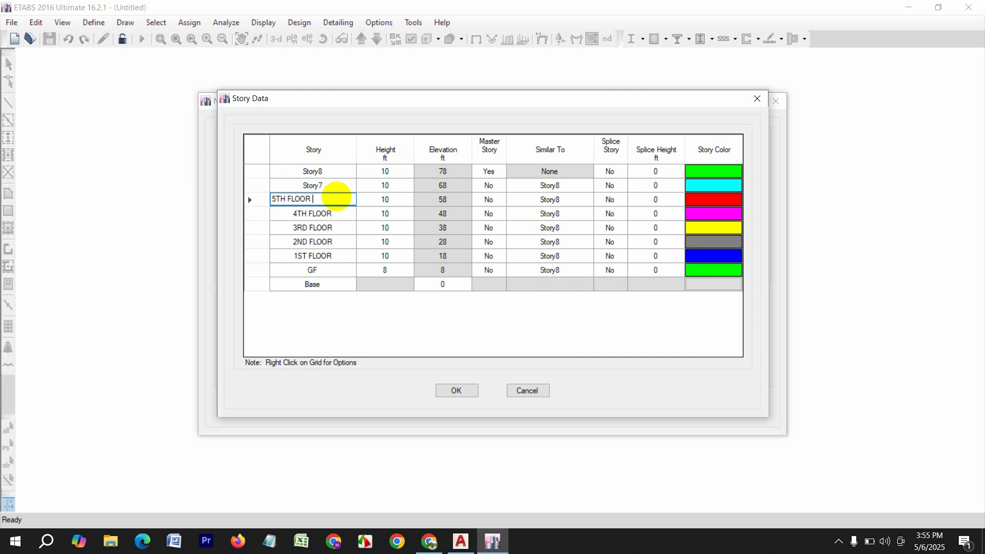
pyautogui.click(340, 186)
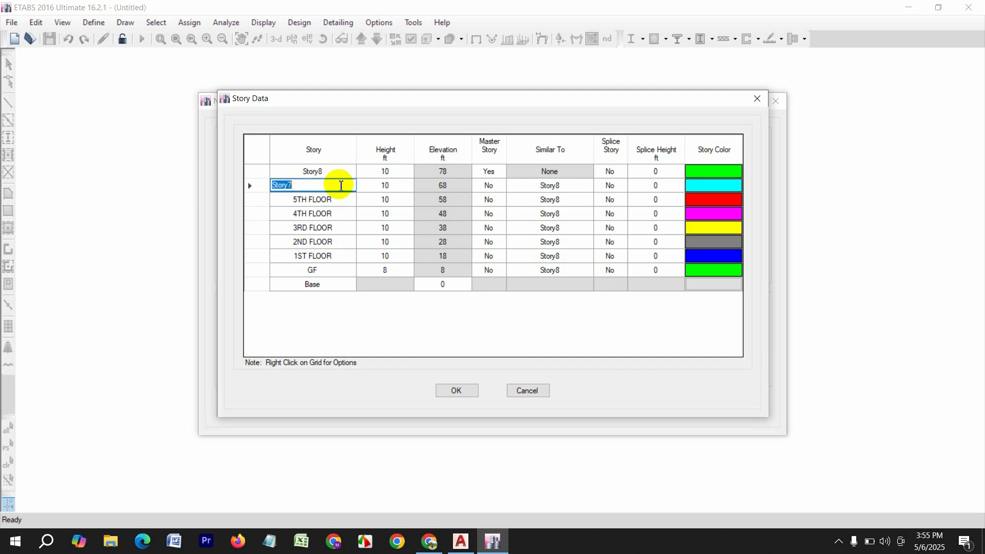
pyautogui.write('6TH FLOOR')
pyautogui.click(337, 170)
pyautogui.write('TO')
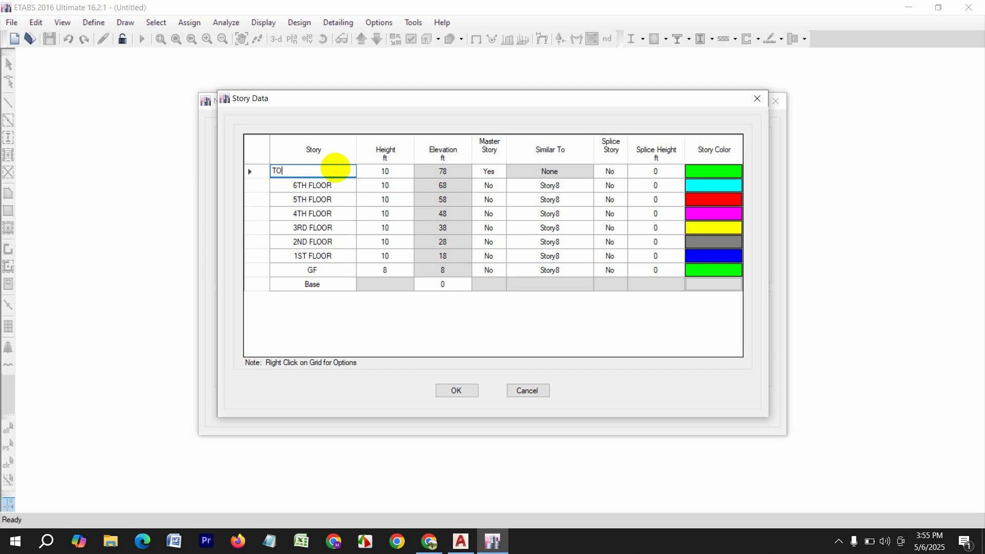
pyautogui.write('P')
# Step: Set the TOP story's height to 8 ft and change the 5TH FLOOR story color to light violet-blue
pyautogui.click(409, 172)
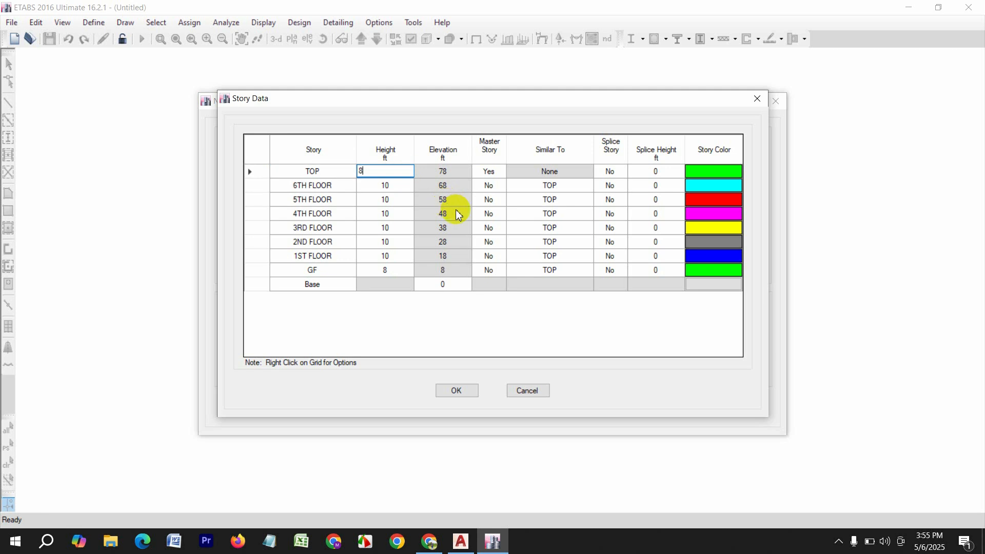
pyautogui.click(720, 184)
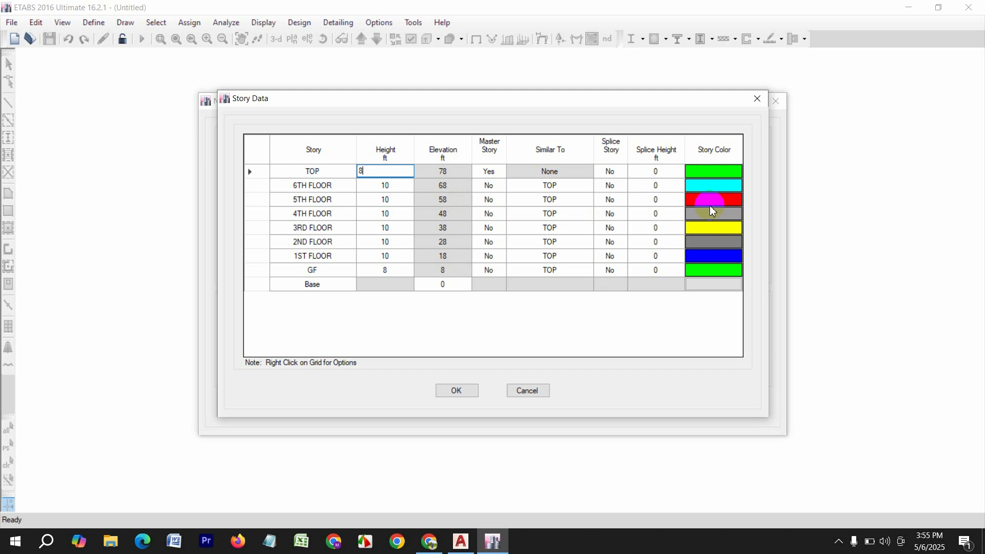
pyautogui.click(711, 201)
pyautogui.click(710, 201)
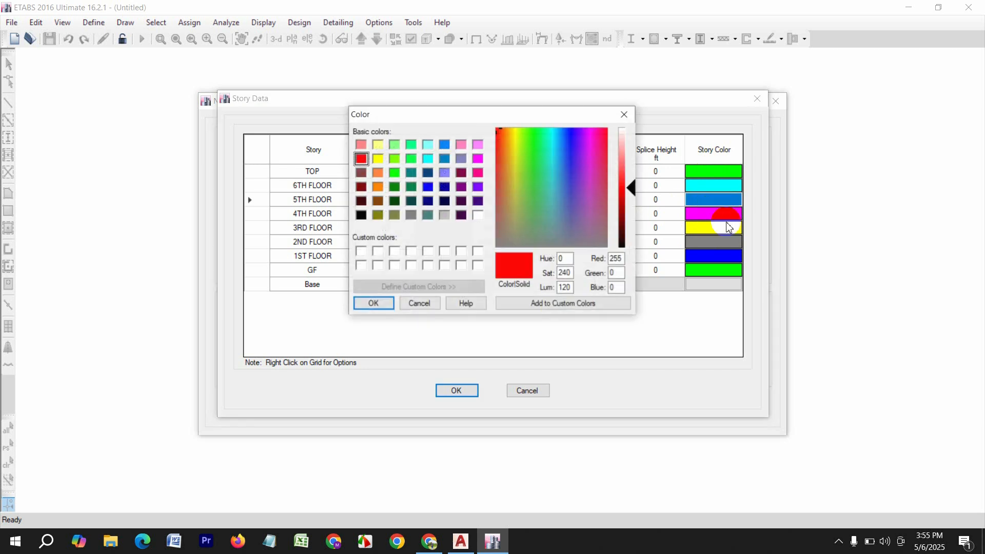
pyautogui.click(445, 173)
pyautogui.click(380, 307)
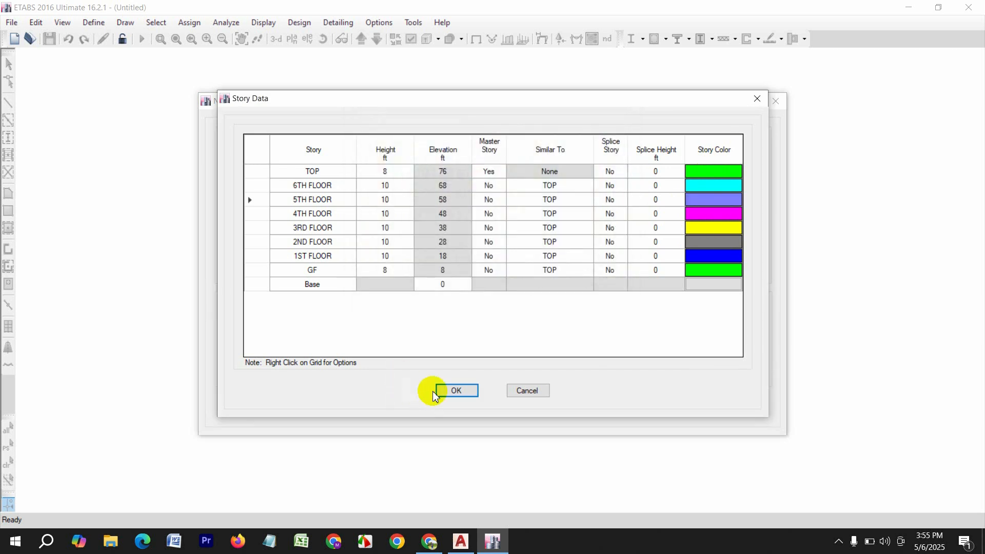
# Step: Accept the custom story data and create the model with the Grid Only template
pyautogui.click(453, 391)
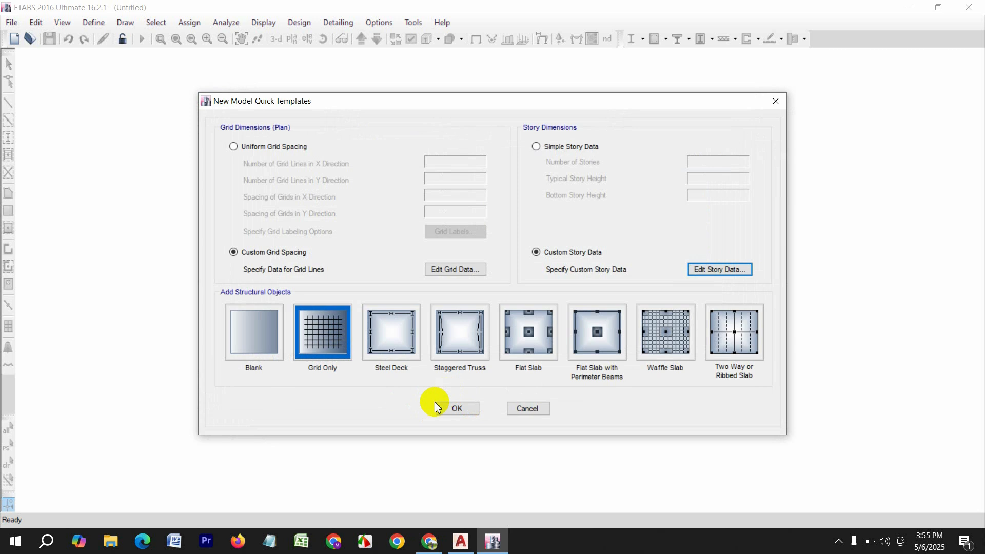
pyautogui.click(328, 337)
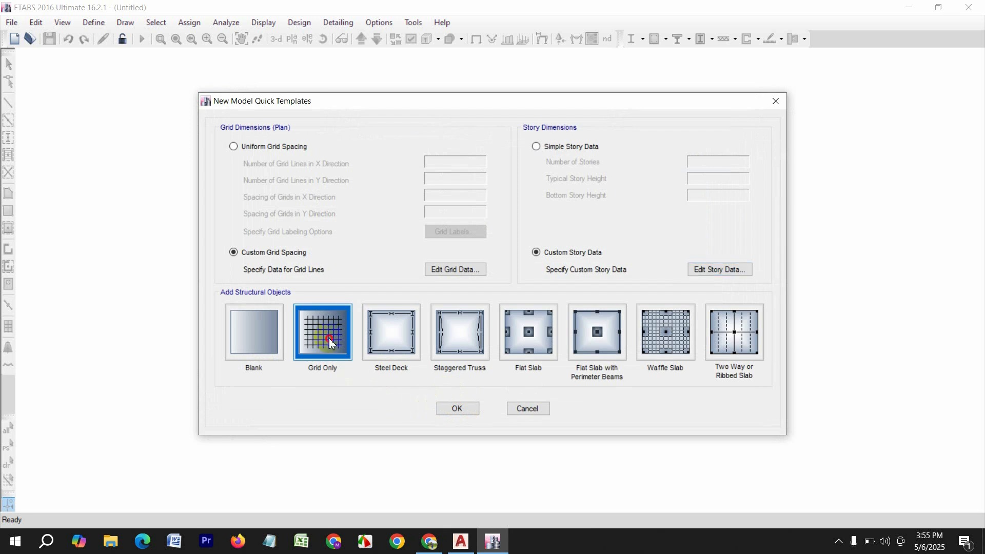
pyautogui.click(457, 409)
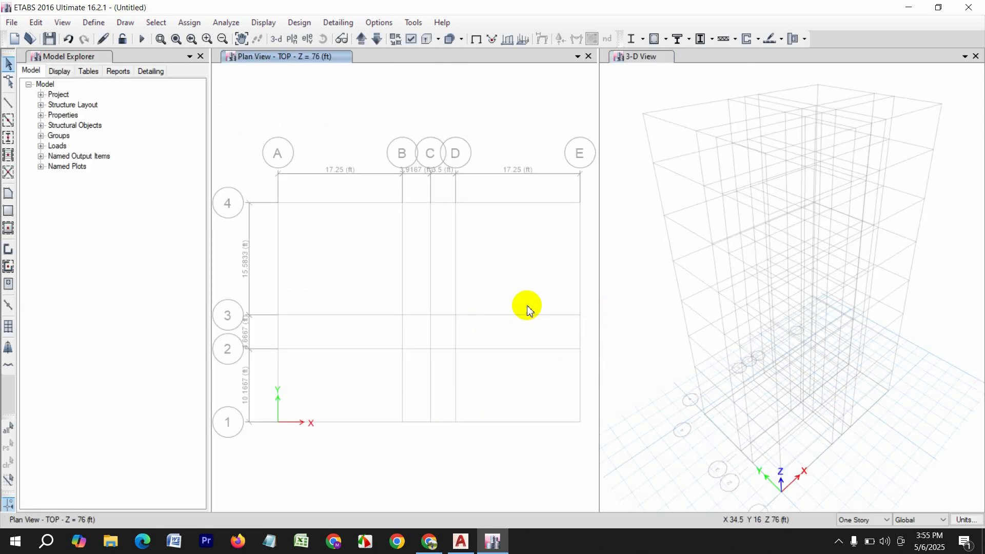
# Step: Show the 1ST FLOOR plan in the plan view, return it to the TOP plan and activate the 3-D view
pyautogui.click(293, 39)
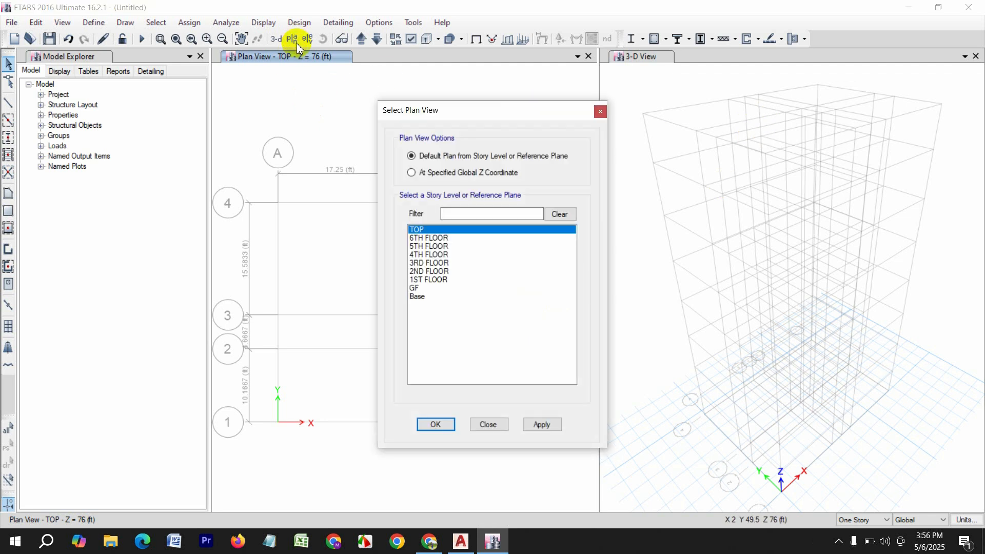
pyautogui.click(431, 279)
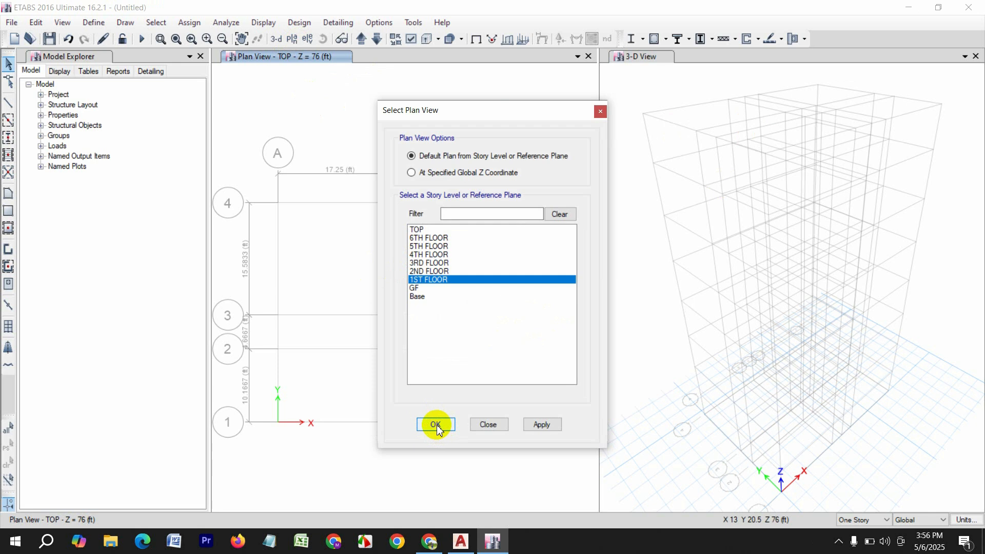
pyautogui.click(435, 425)
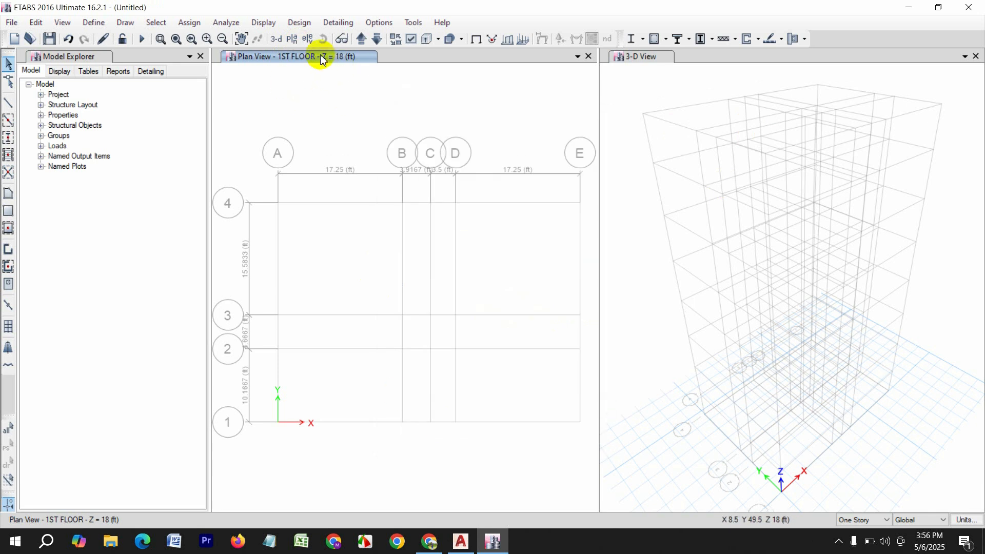
pyautogui.click(292, 39)
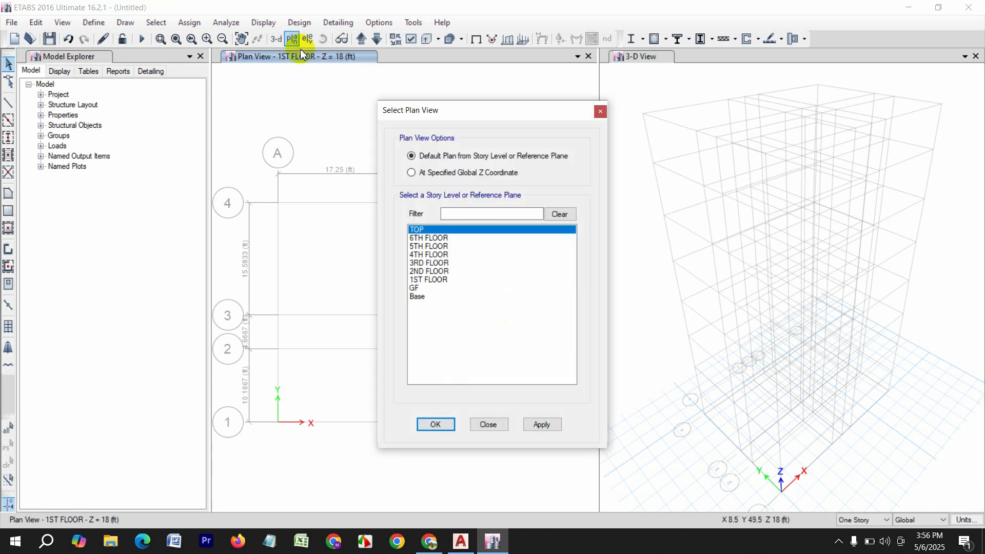
pyautogui.click(436, 425)
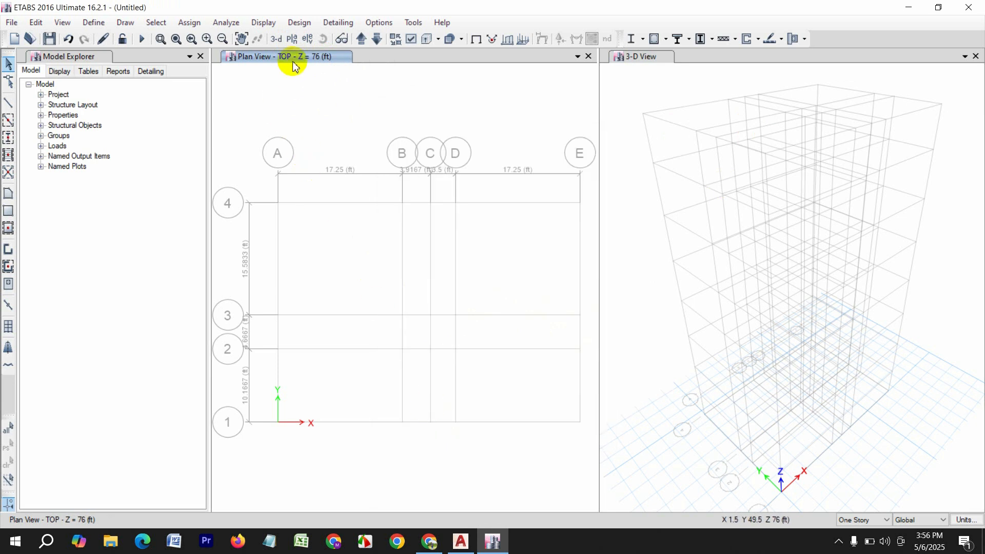
pyautogui.click(645, 98)
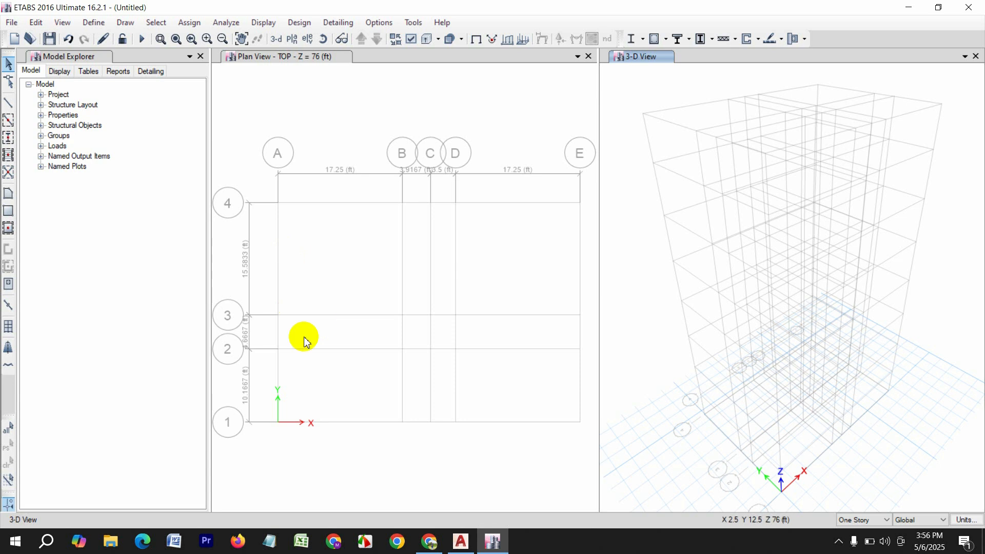